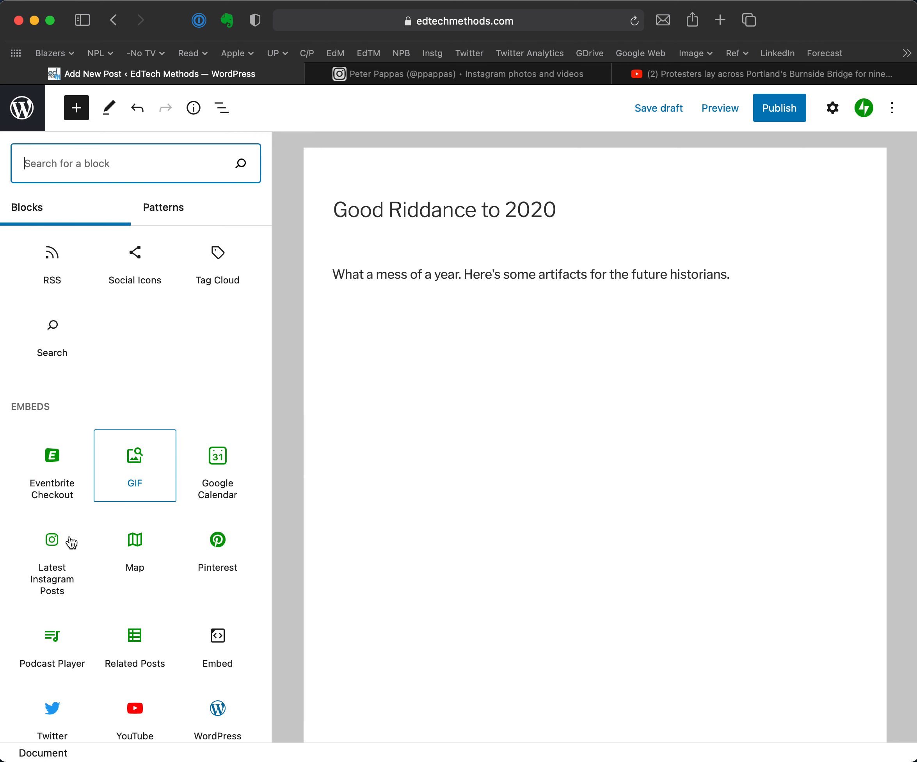
scroll(214, 487, "down", 1)
scroll(214, 487, "down", 5)
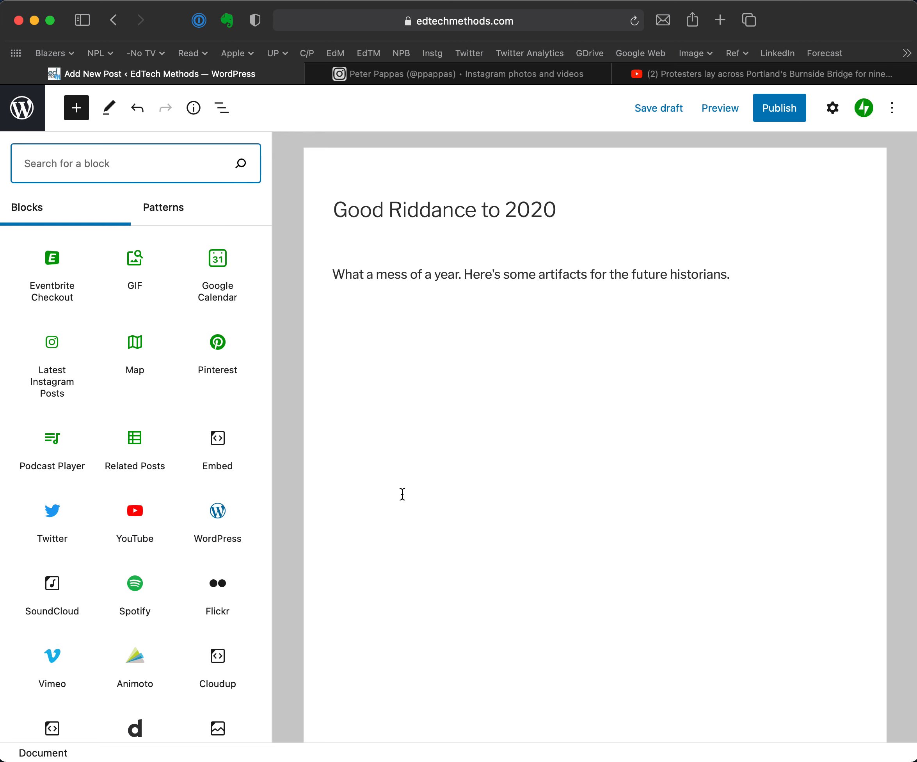
Add a paragraph below the intro reading "Protesters lay across Portland's Burnside Bridge for nine minutes in memory of George Floyd (YT)"
left_click(402, 493)
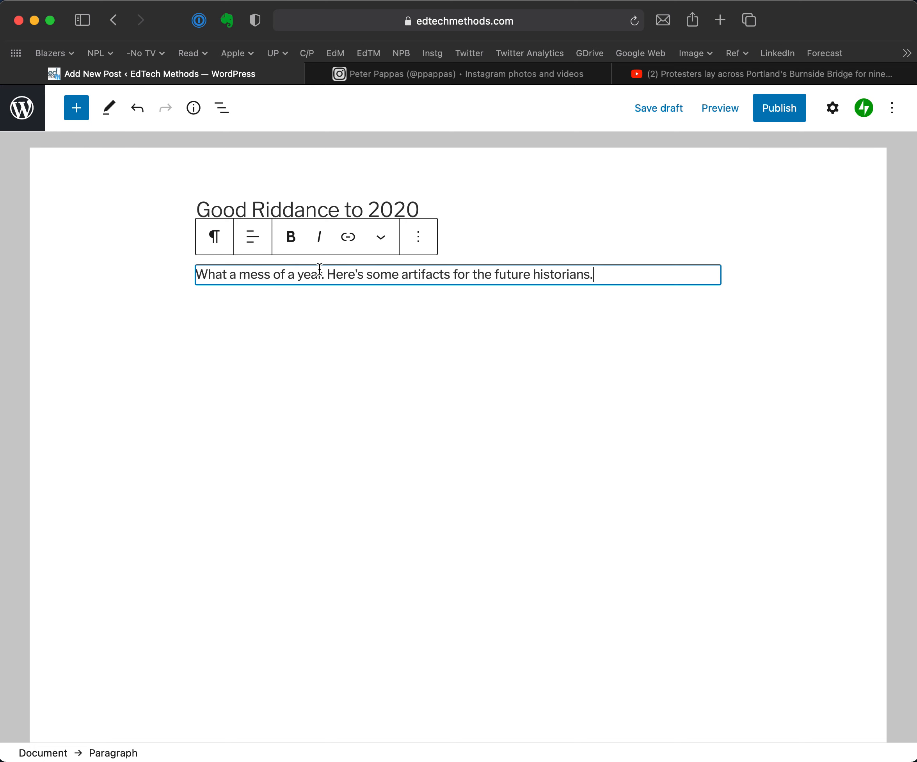
left_click(76, 108)
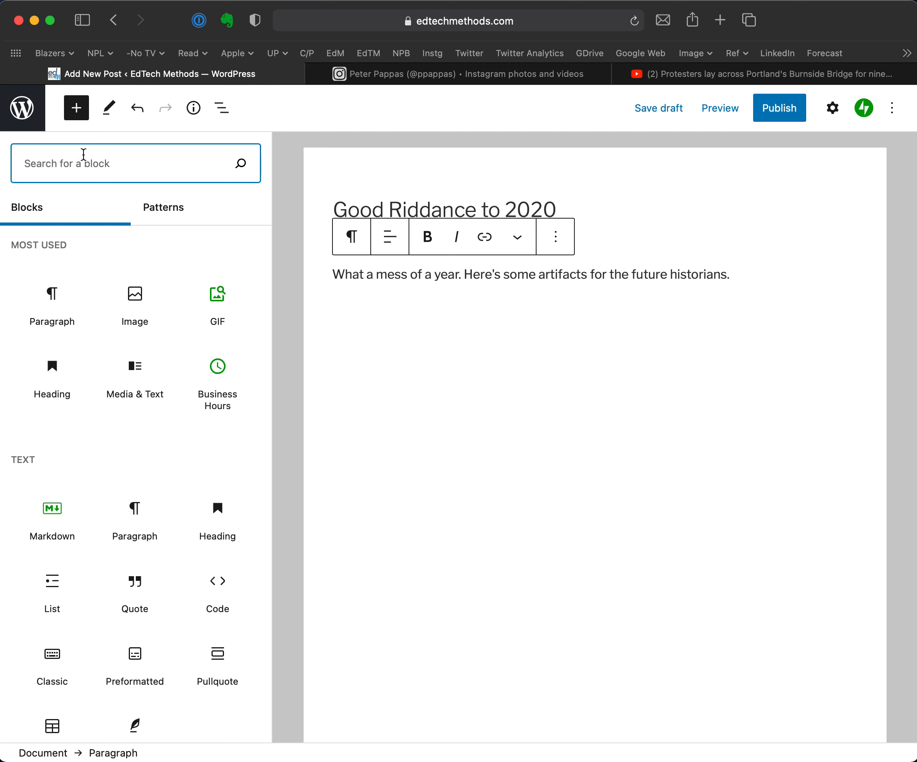
left_click(63, 305)
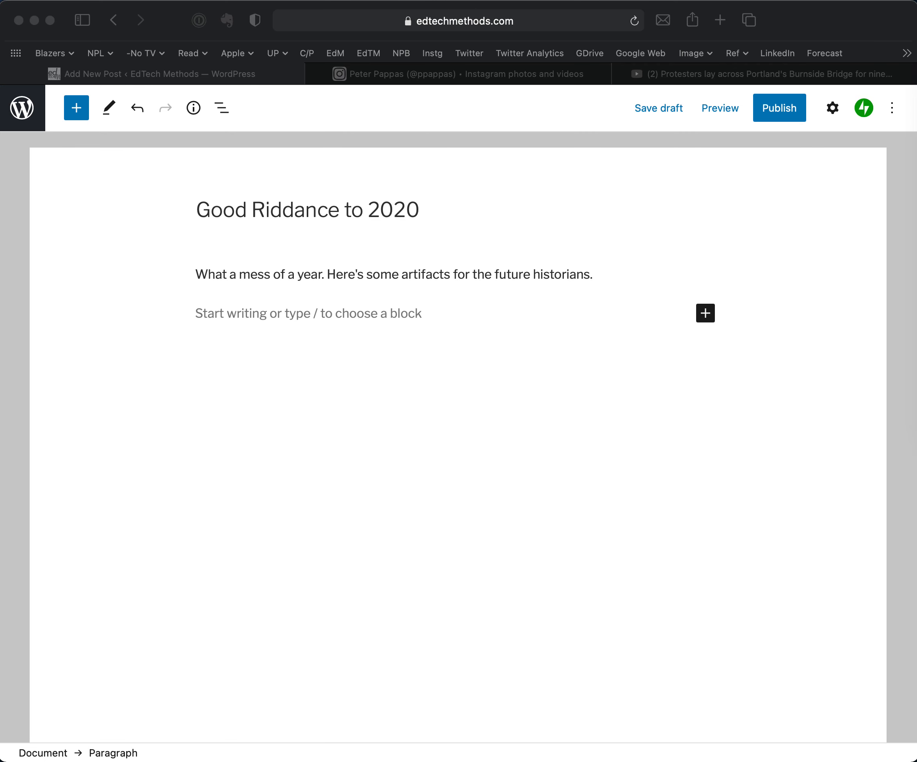
left_click(408, 312)
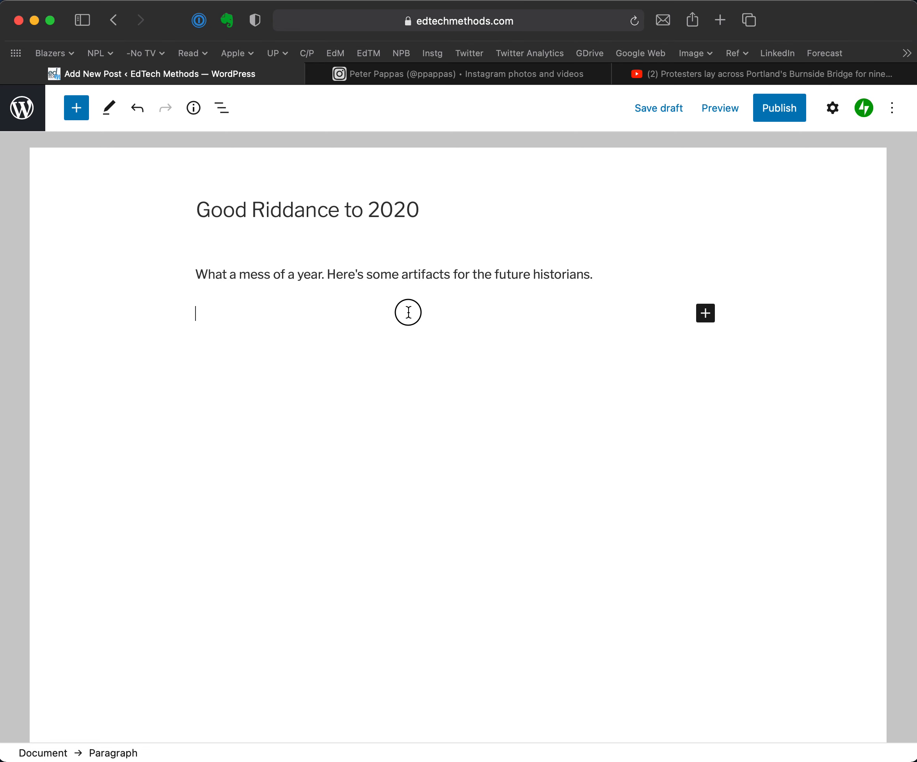
type("Protesters lay across Portland's Burnside Bridge for nine minutes in memory of George Floyd (YT)")
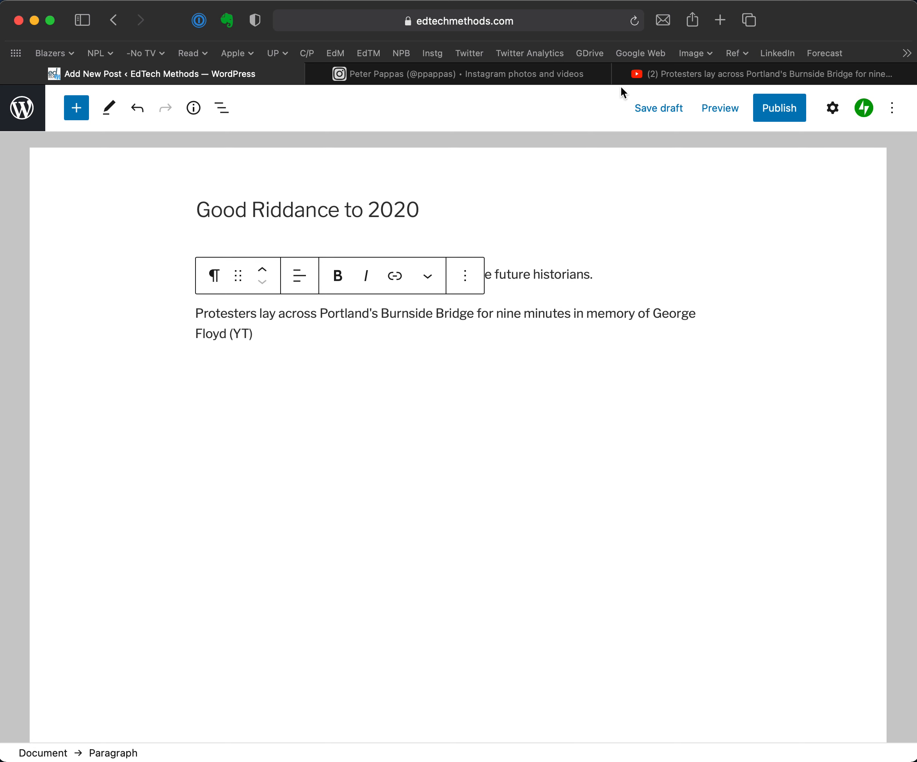
Switch to YouTube and copy the share link of the Burnside Bridge protest video
left_click(689, 73)
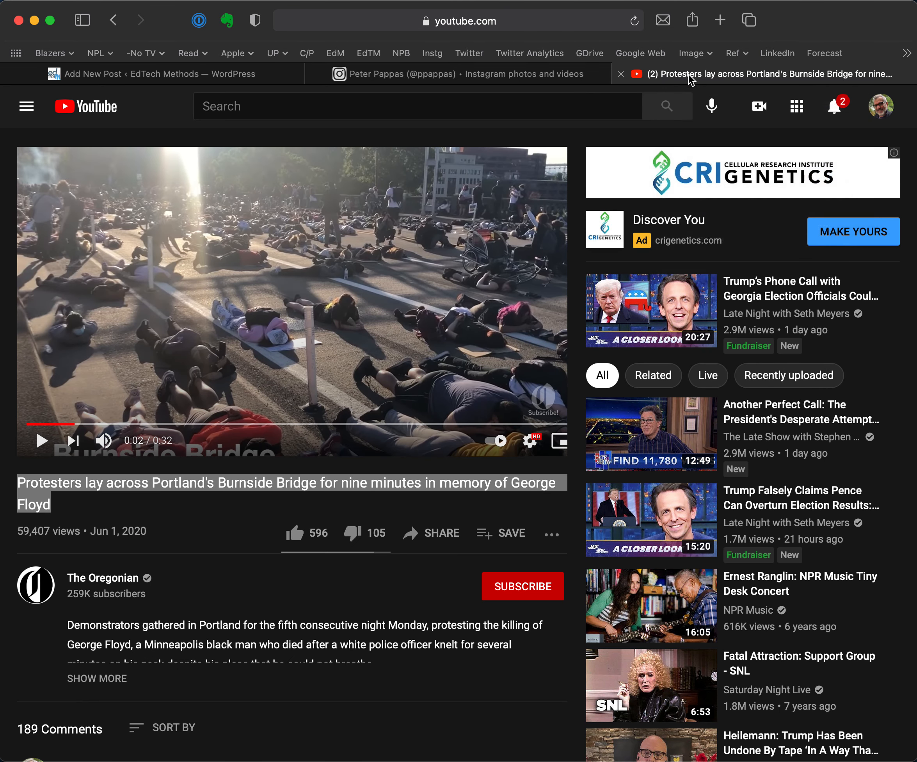
left_click(192, 519)
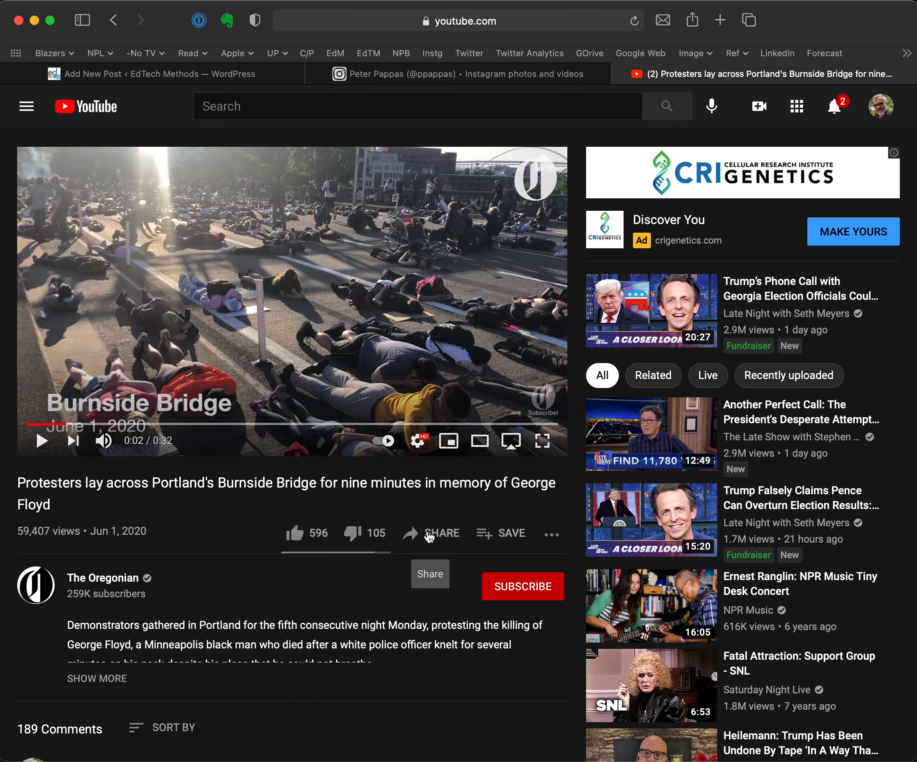
left_click(430, 535)
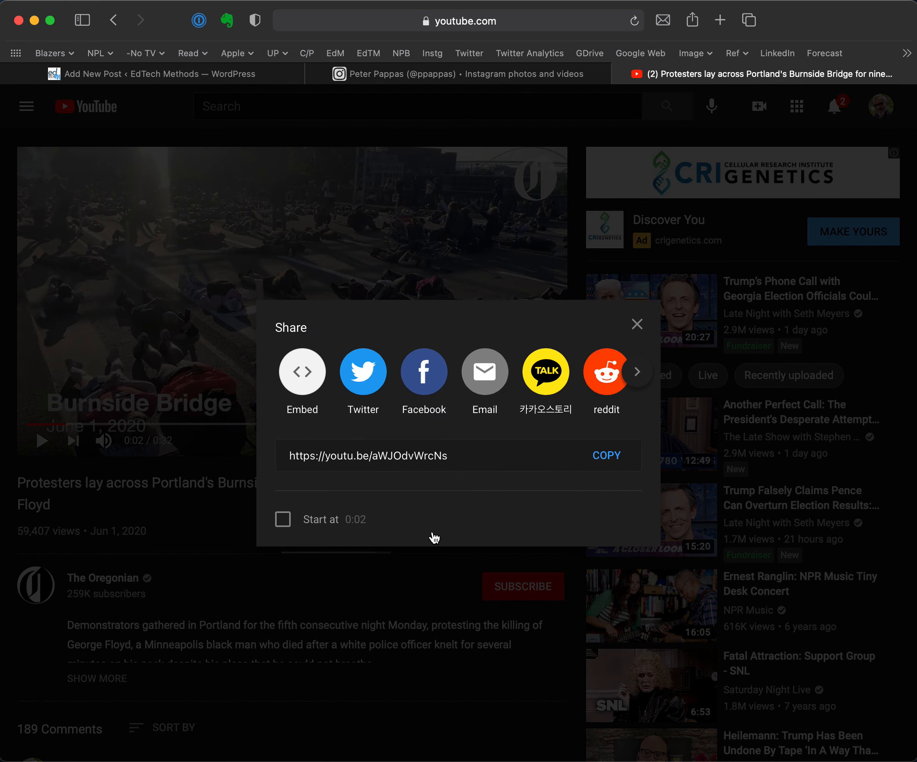
left_click(607, 458)
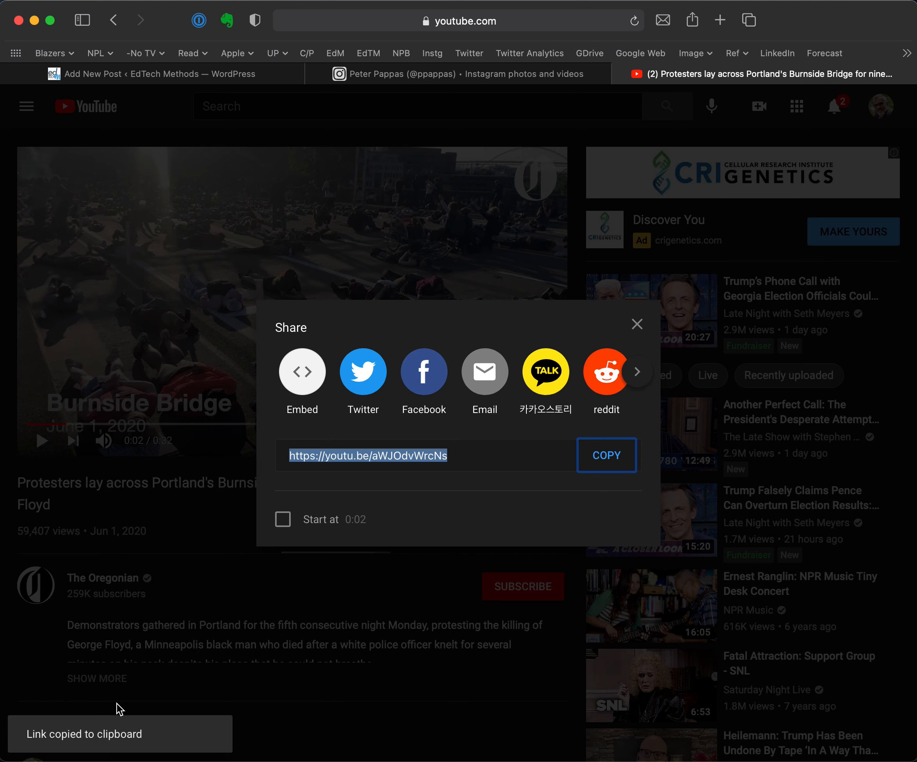
Return to the WordPress post and insert a YouTube embed block below the Burnside Bridge paragraph
left_click(154, 75)
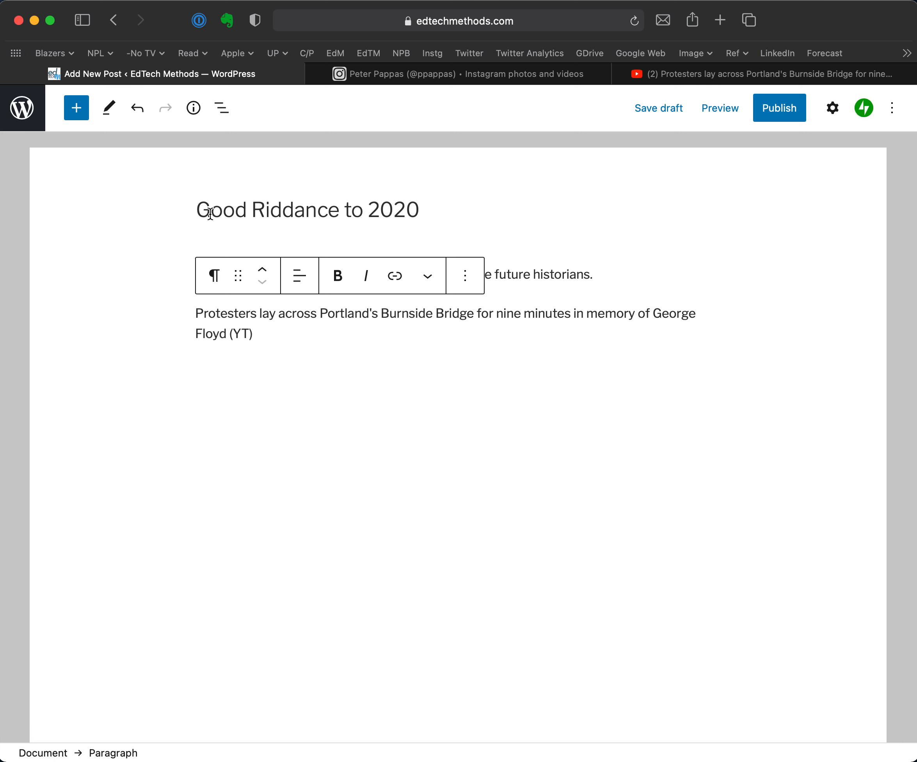
left_click(77, 109)
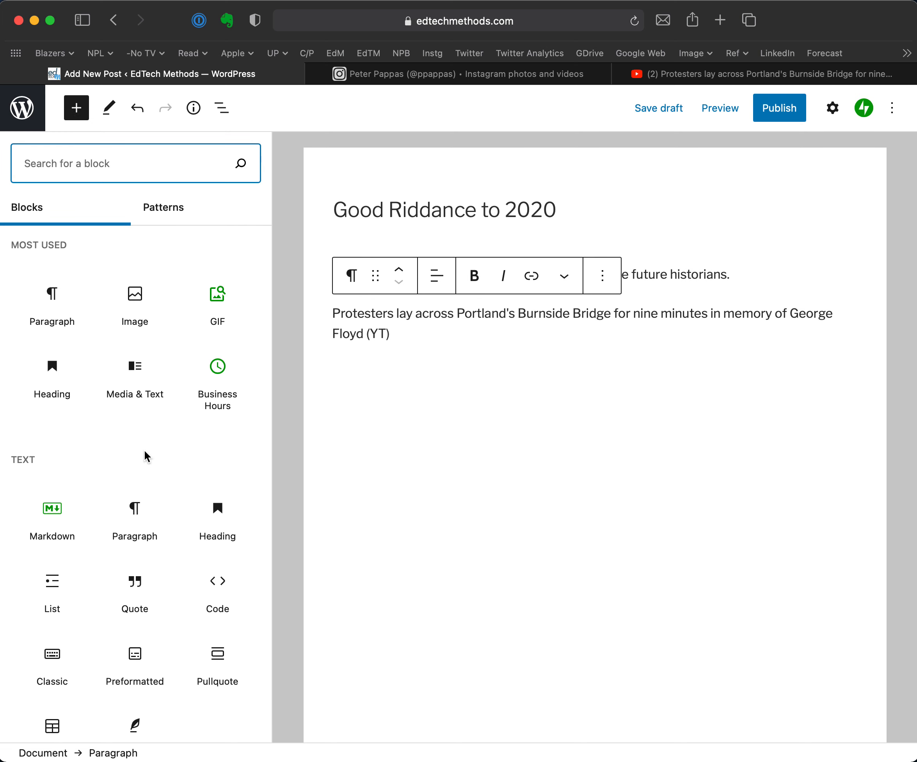
scroll(145, 450, "down", 10)
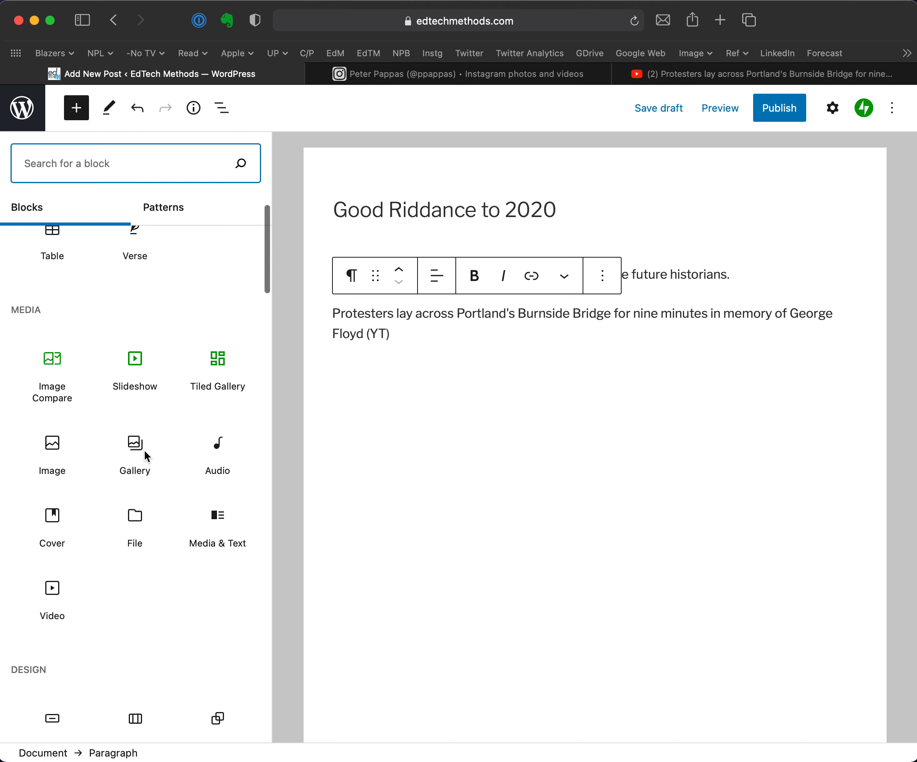
scroll(145, 449, "up", 10)
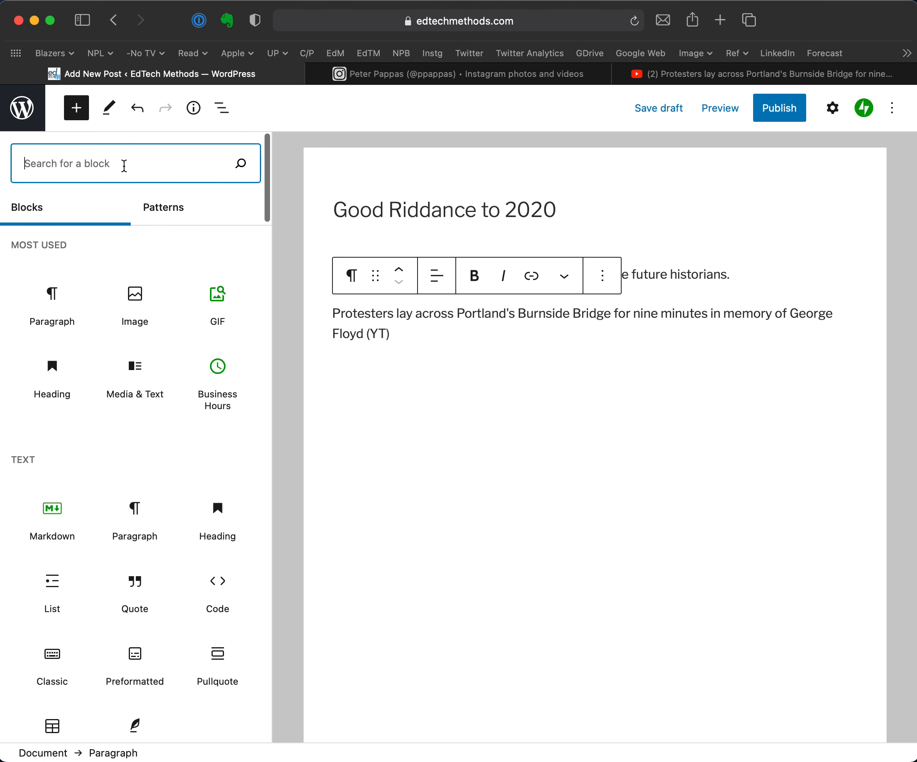
type("you")
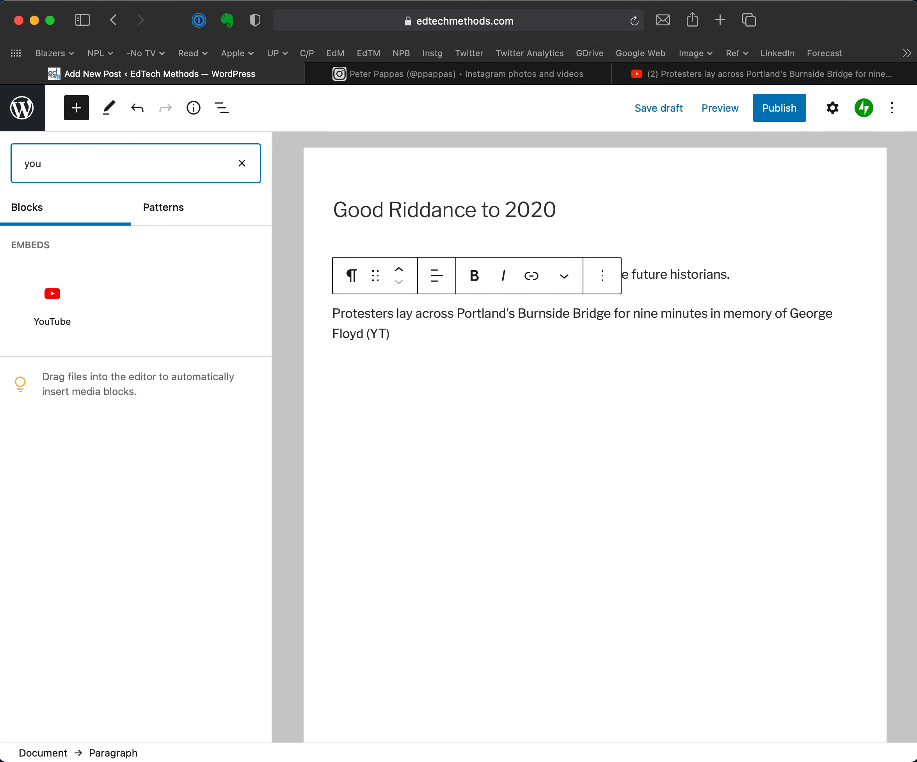
left_click(54, 299)
left_click(240, 465)
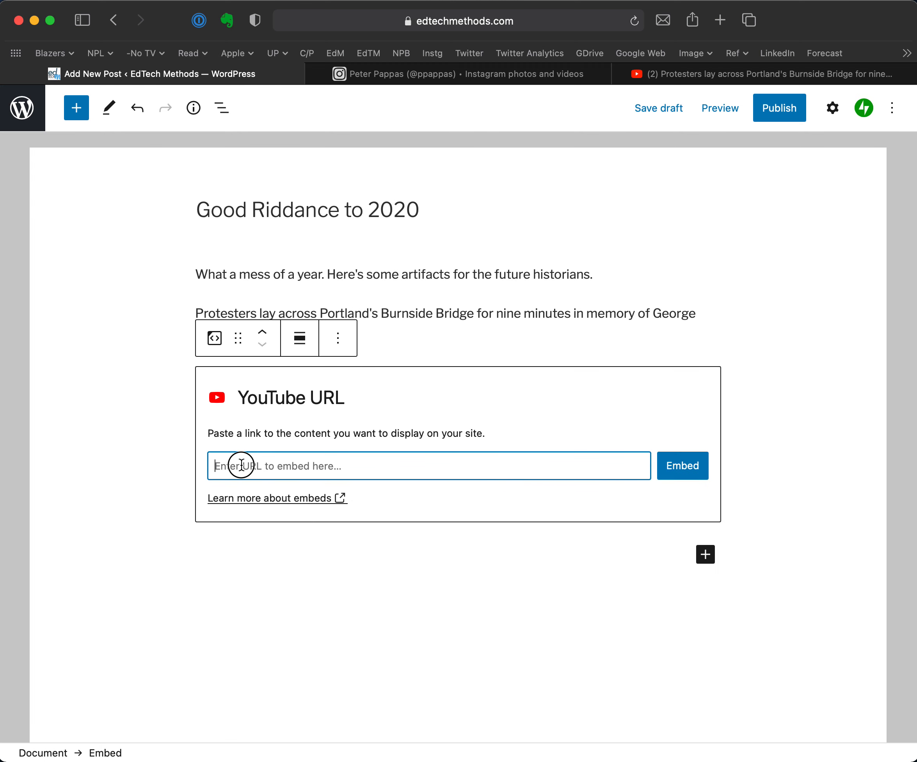
key("super+v")
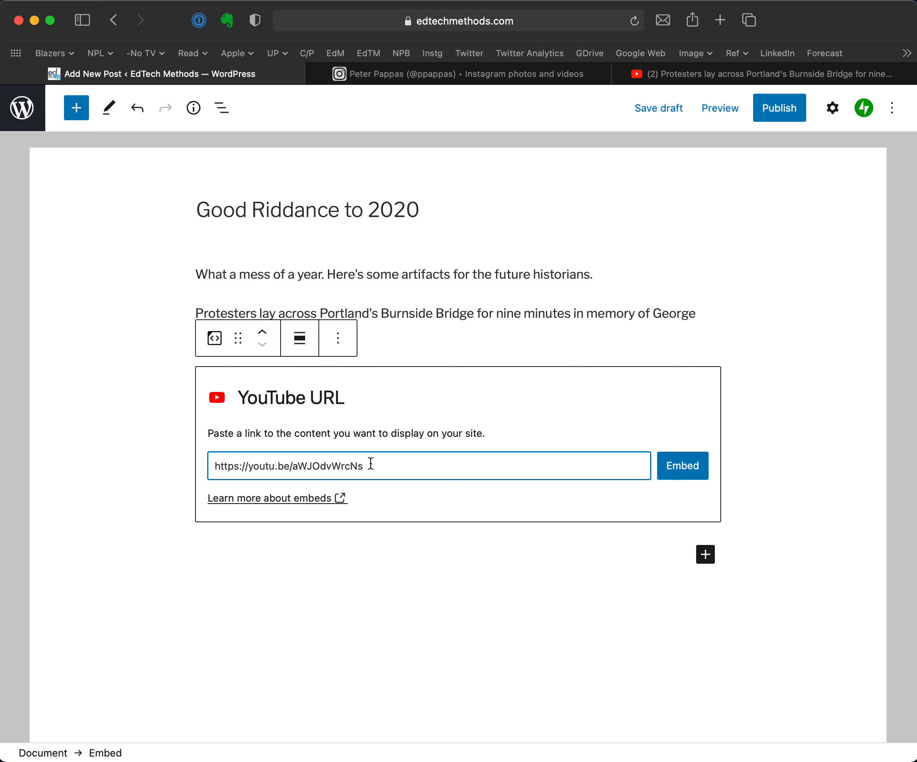
left_click(697, 470)
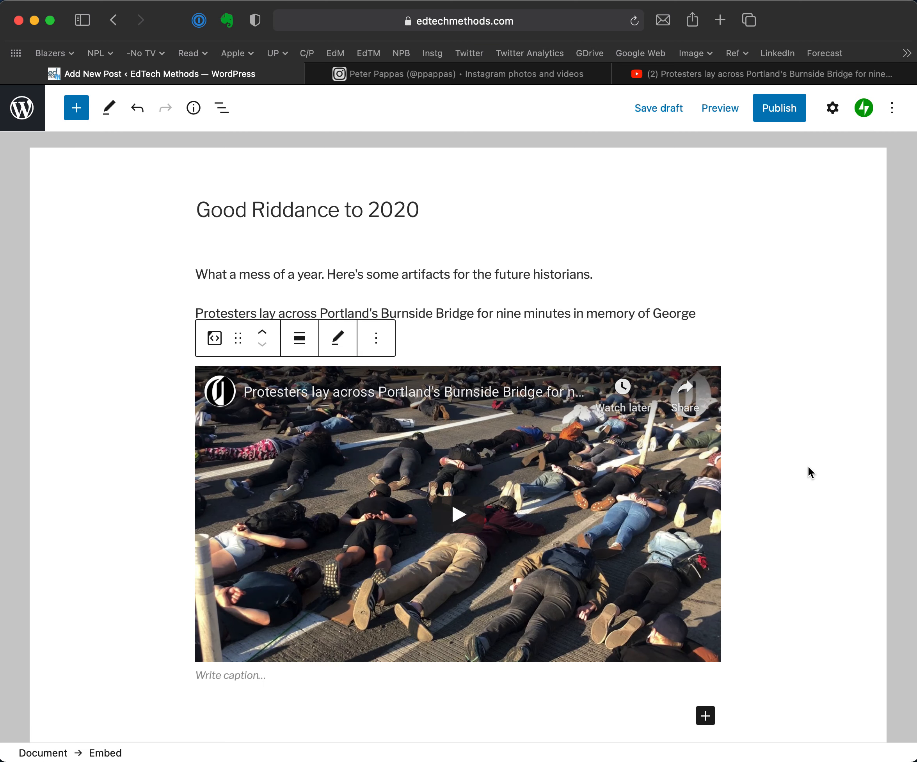
left_click(800, 474)
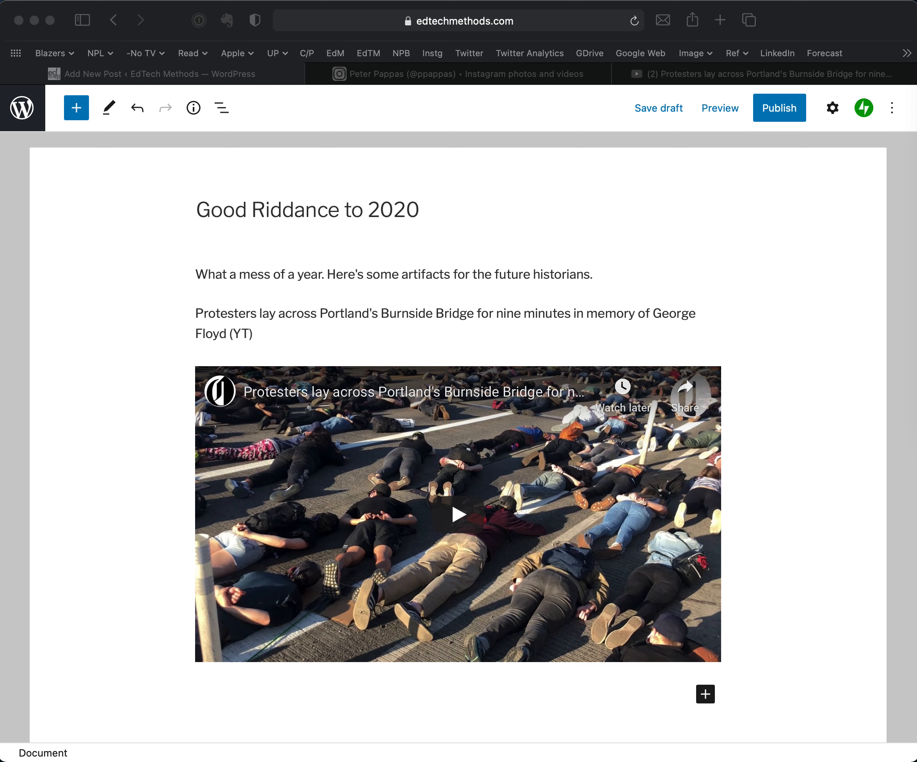
Add a paragraph beneath the embedded video reading "Donald Trump is a one term President"
scroll(783, 541, "down", 4)
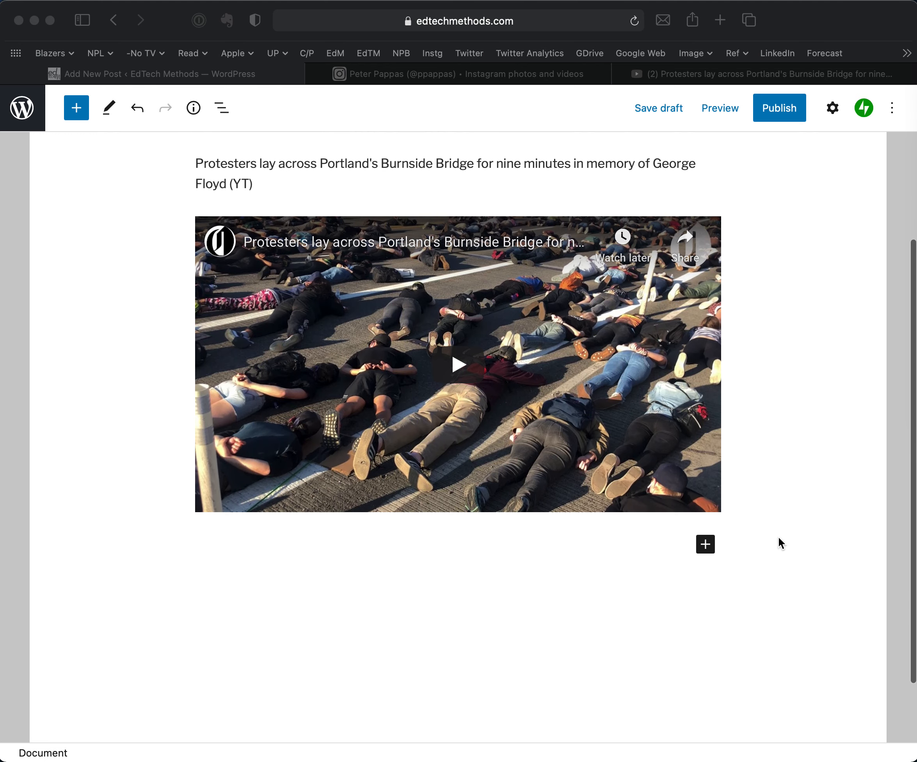
left_click(705, 544)
left_click(705, 544)
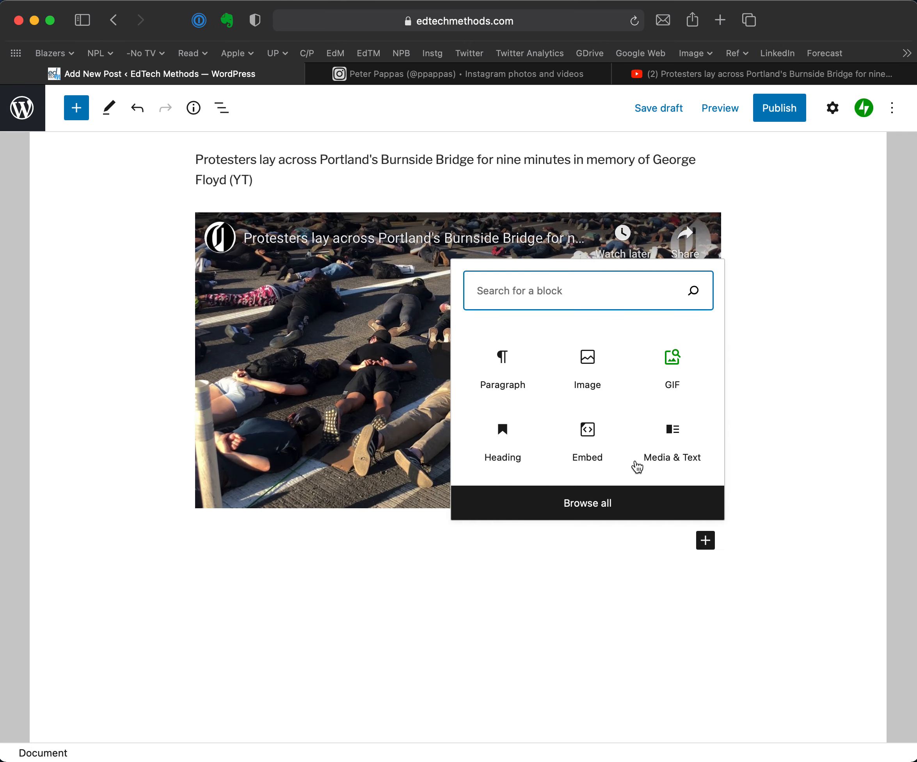
left_click(505, 376)
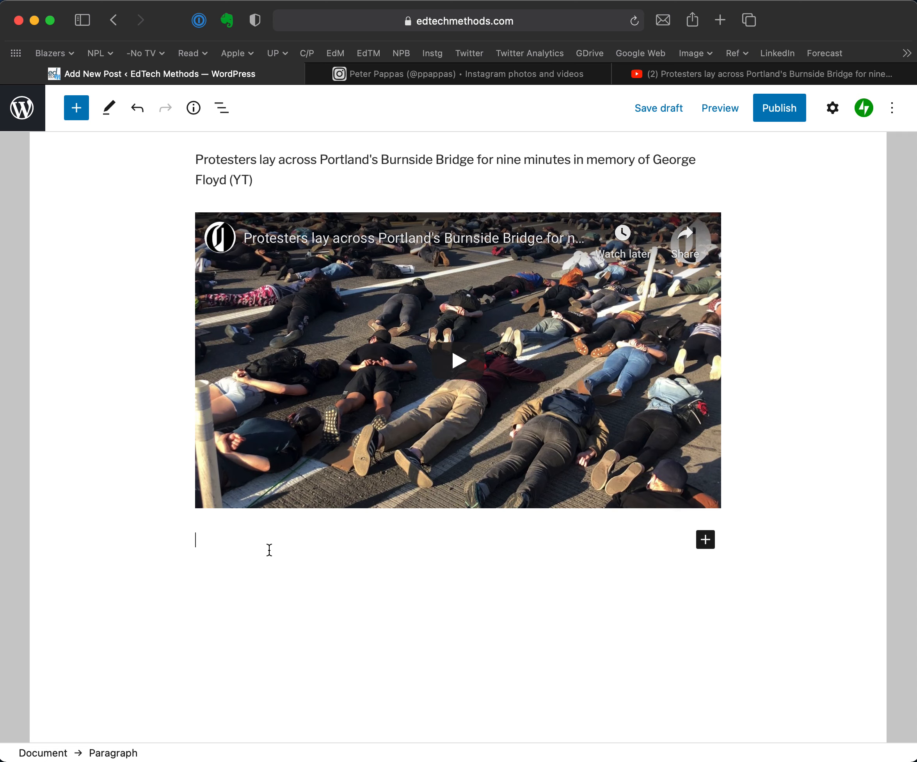
type("Donald Trump is a one term President")
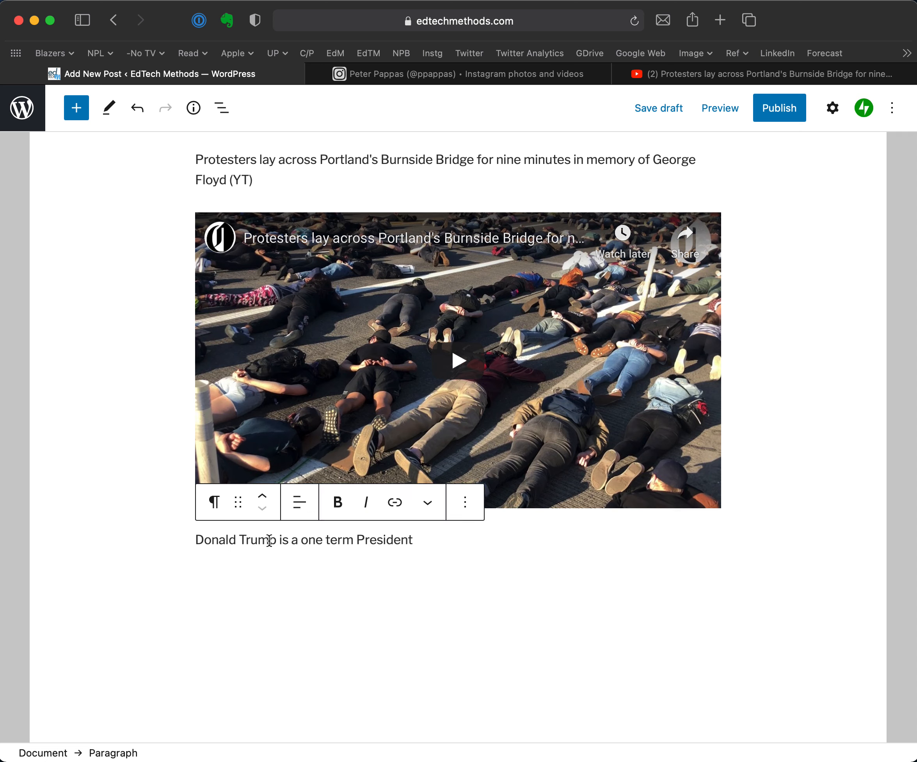
Switch to Instagram and copy the link of the open "Sometimes it's hard to Lego" post
left_click(427, 78)
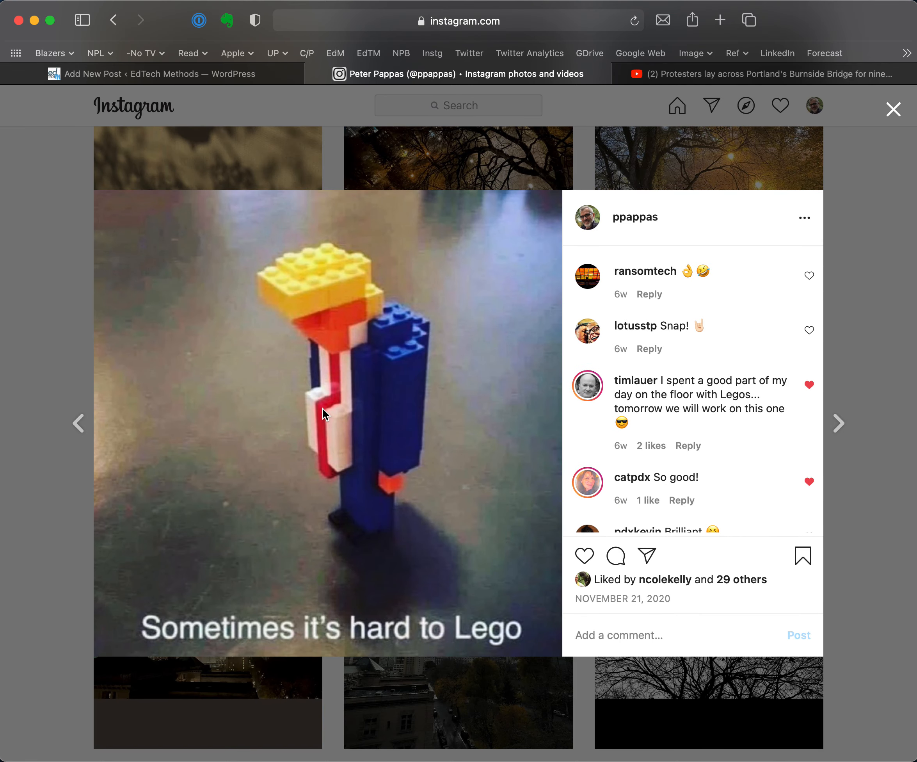
left_click(804, 219)
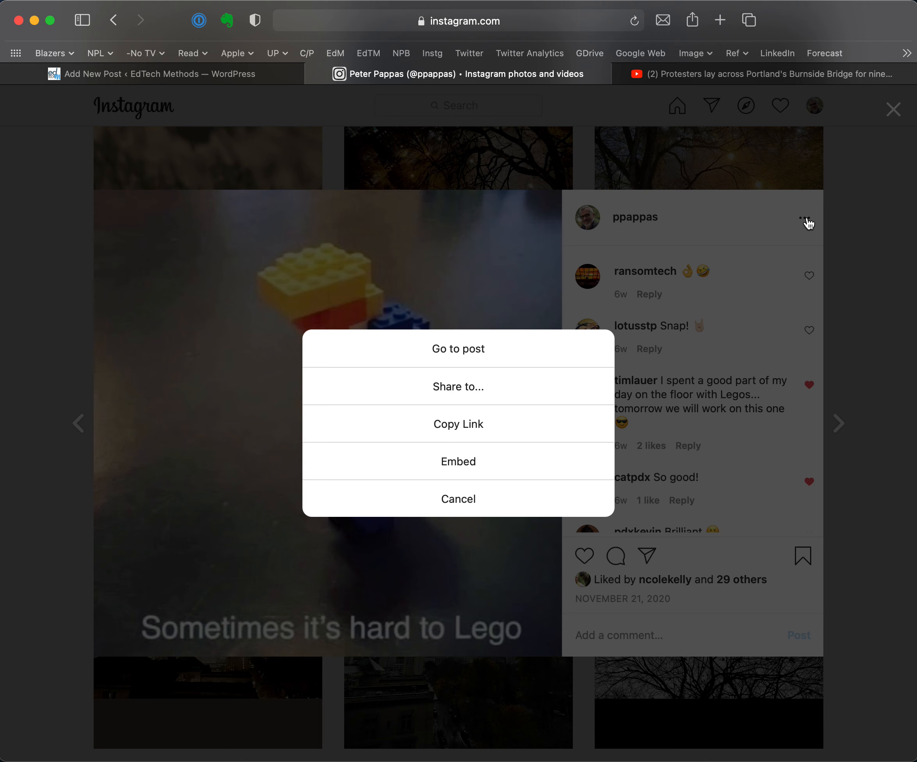
left_click(461, 426)
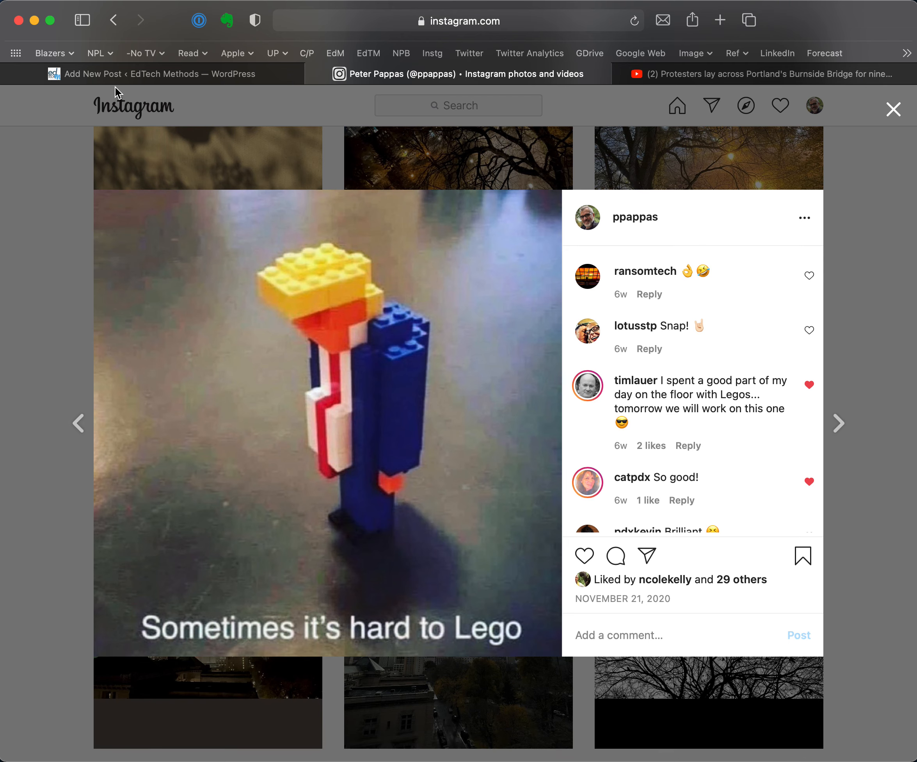
Return to the WordPress post and insert an Instagram embed block, not Latest Instagram Posts, below the Donald Trump paragraph
left_click(129, 73)
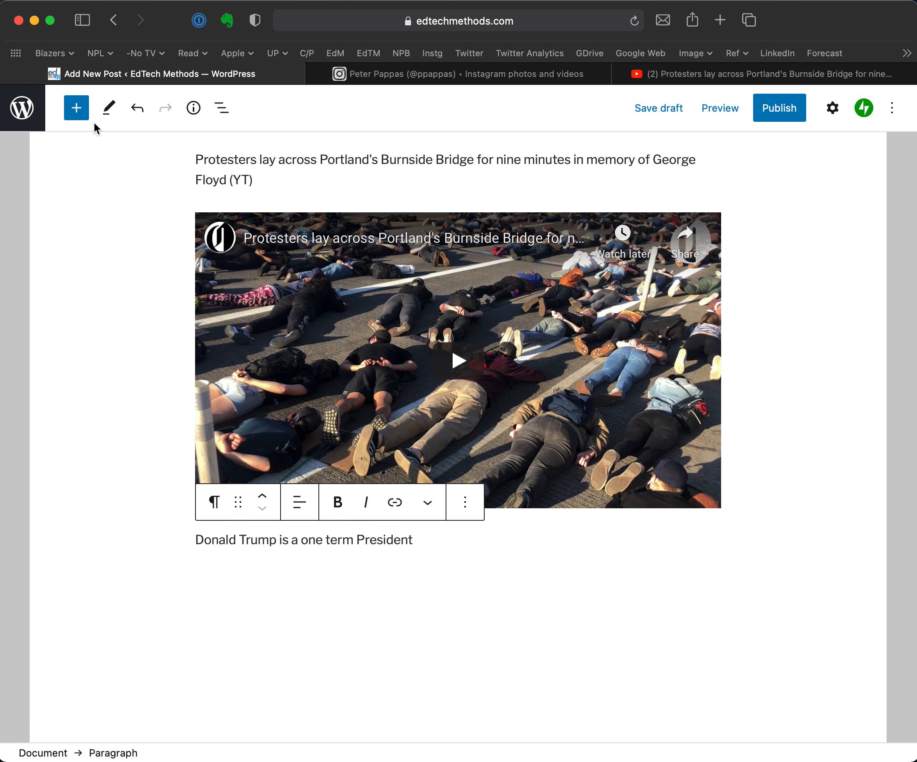
left_click(78, 112)
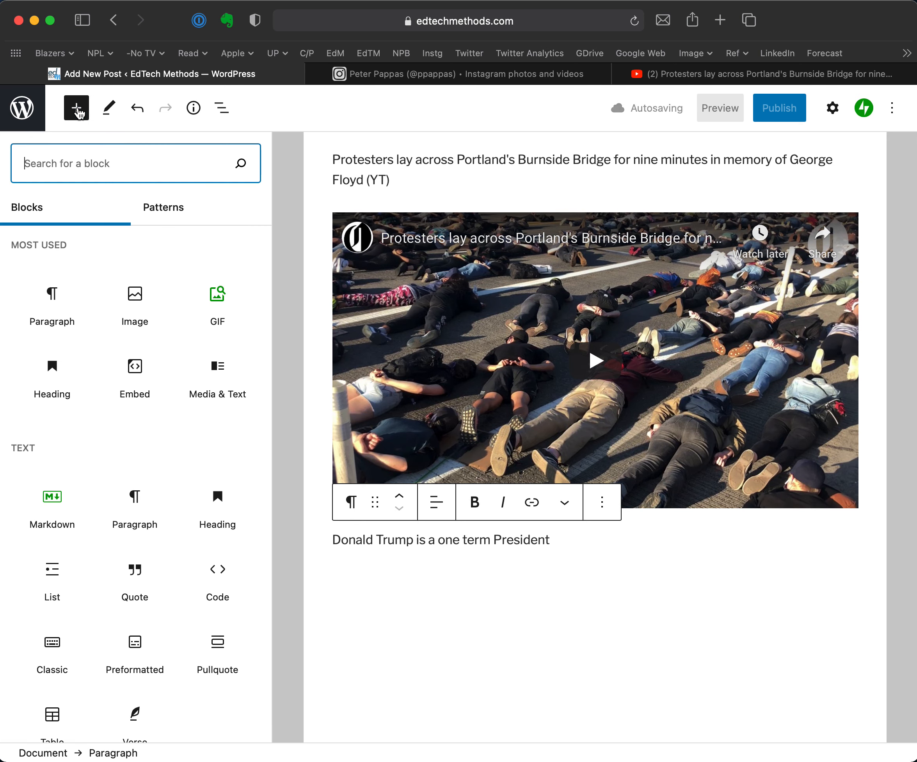
left_click(83, 168)
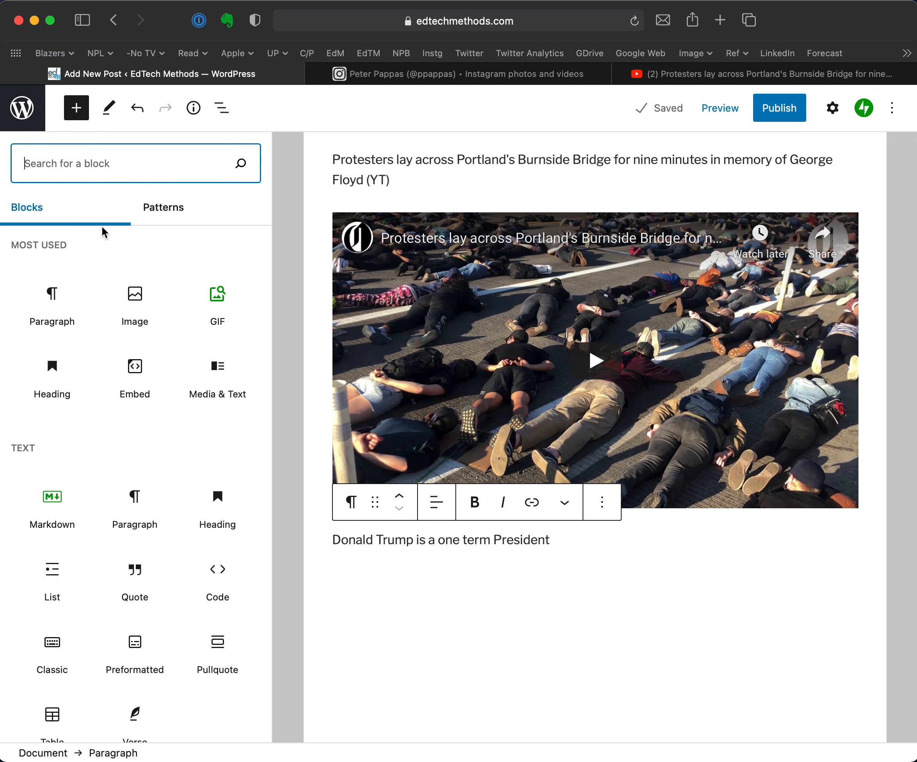
scroll(108, 342, "down", 10)
left_click(117, 166)
type("in")
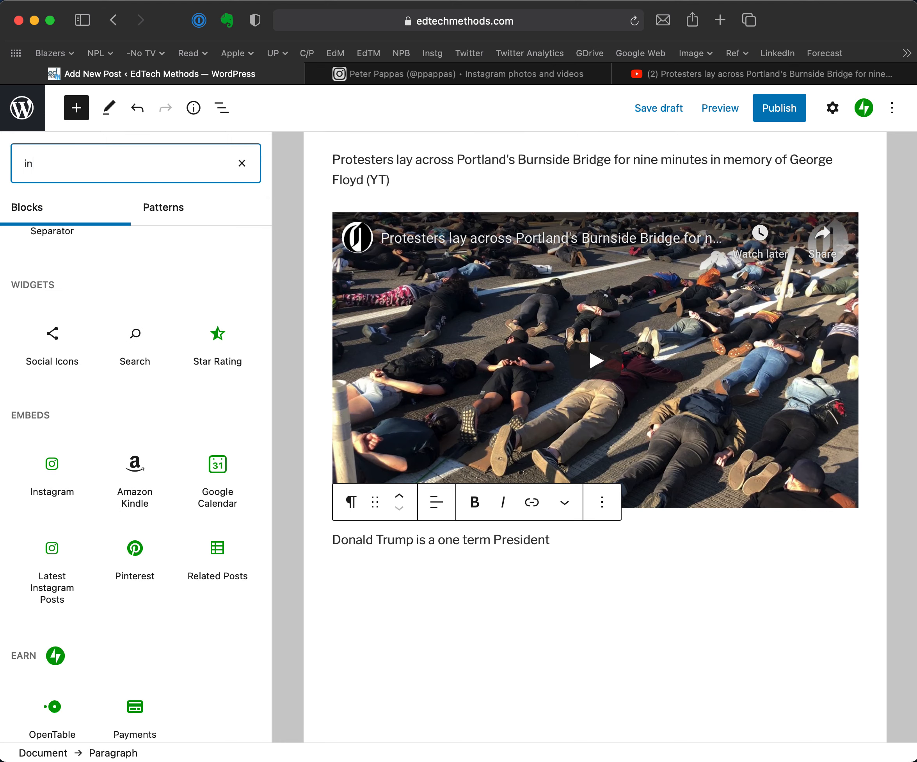
type("s")
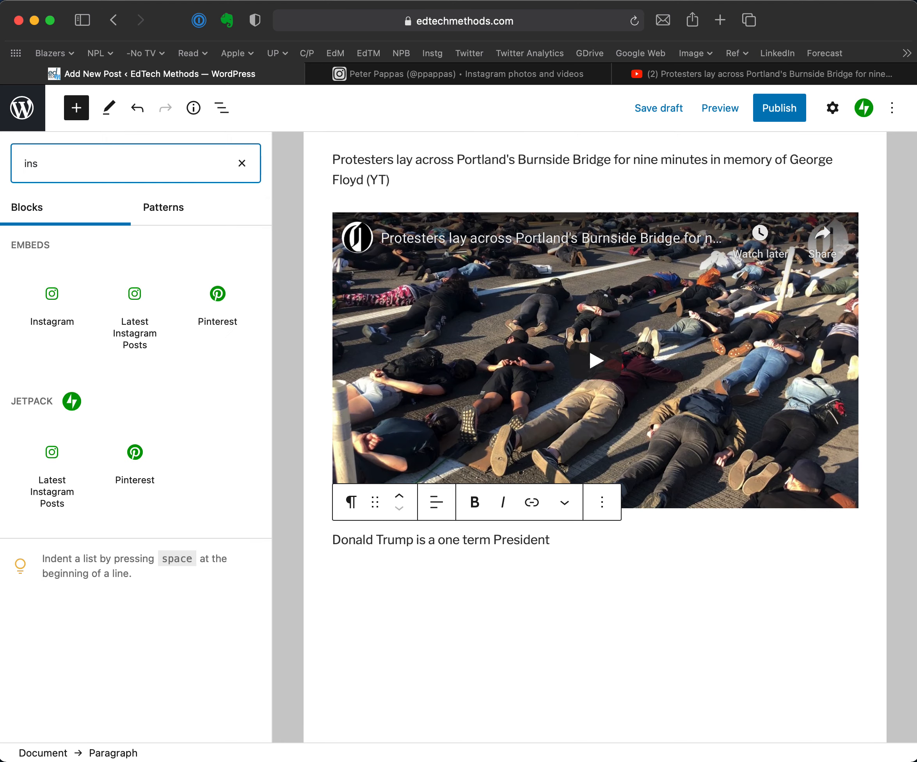
mouse_move(66, 473)
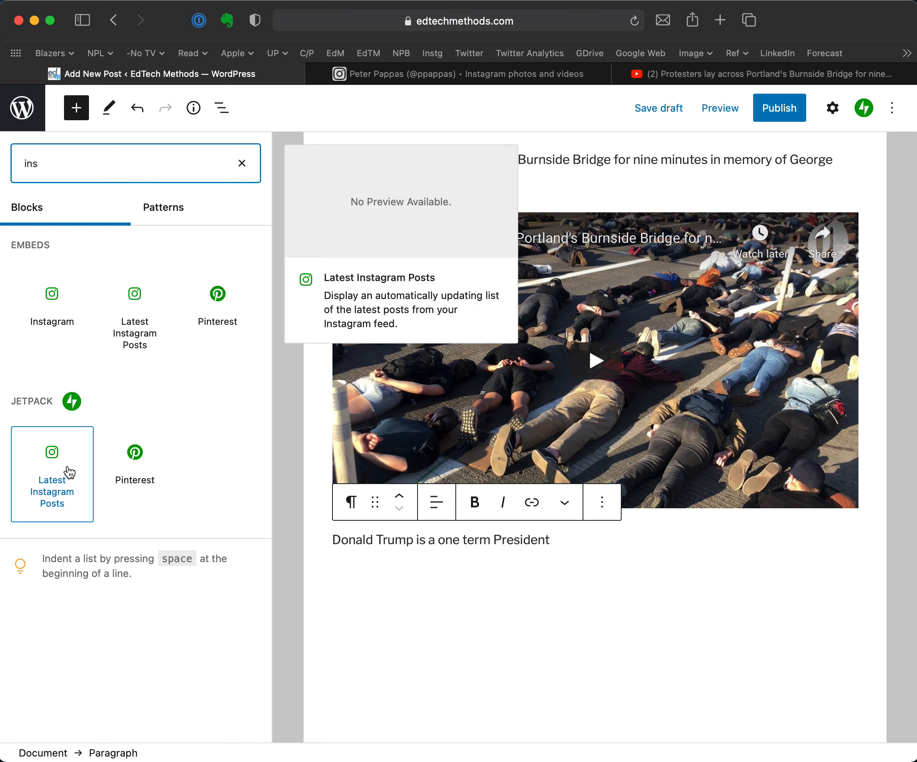
mouse_move(52, 303)
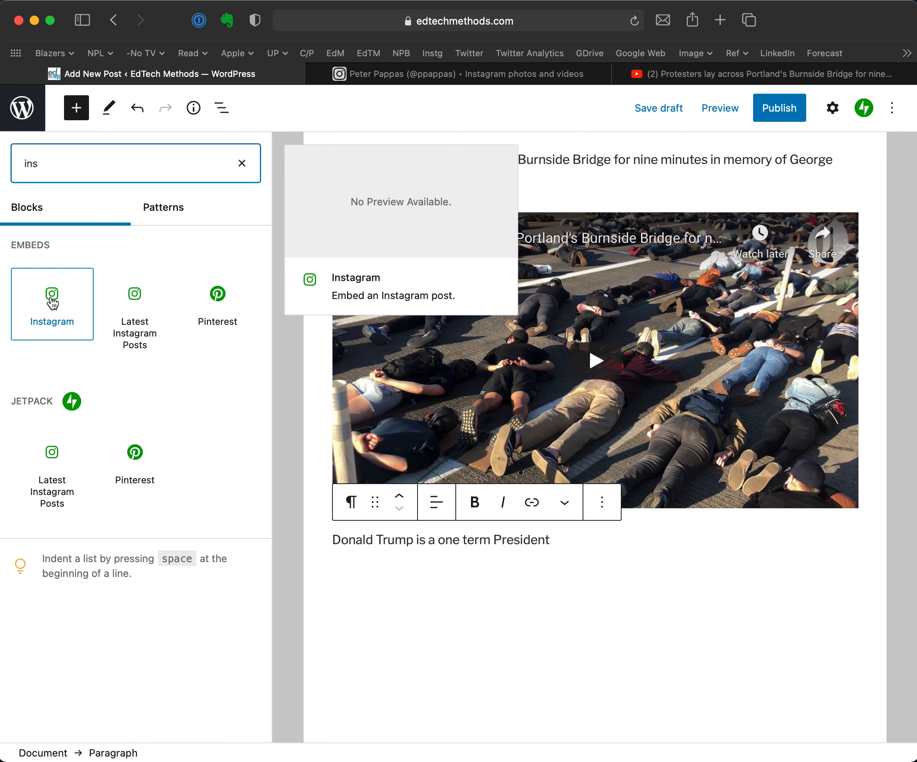
left_click(53, 303)
left_click(289, 662)
type("https://www.instagram.com/p/CH3qR40h55b/?utm_source=ig_web_copy_link")
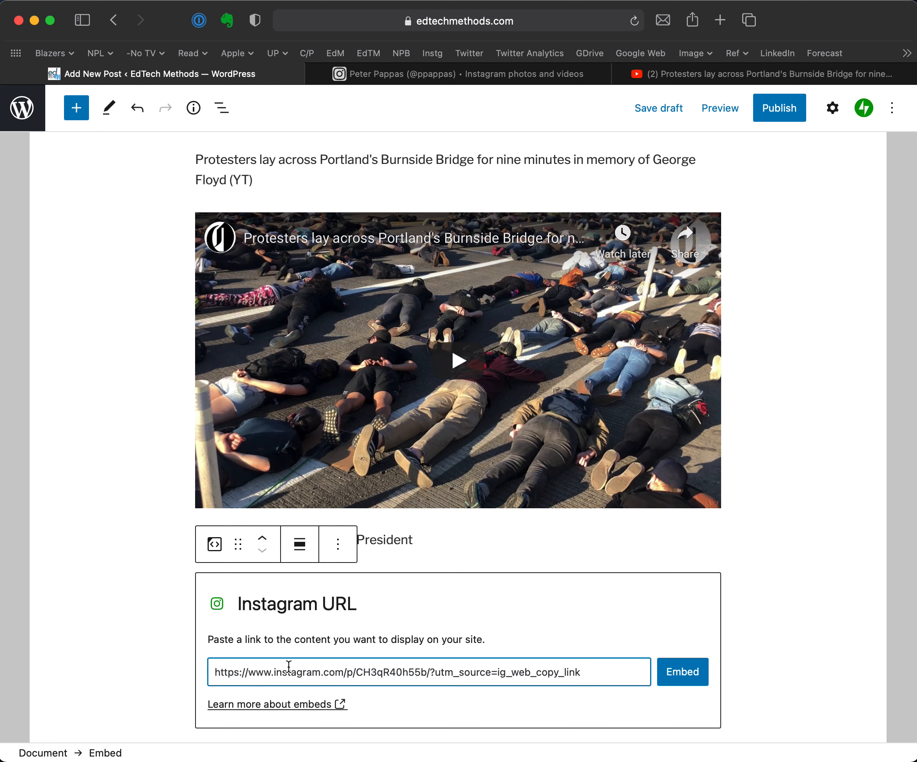
left_click(695, 671)
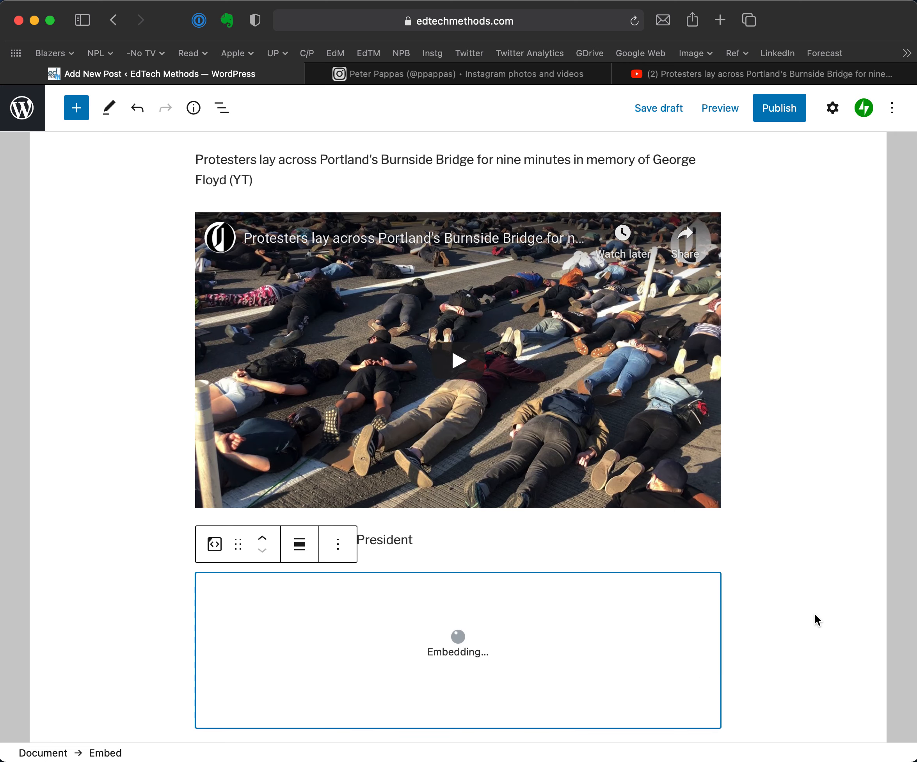
Save the post as a draft and open its preview in a new tab
scroll(816, 611, "down", 3)
scroll(817, 615, "up", 5)
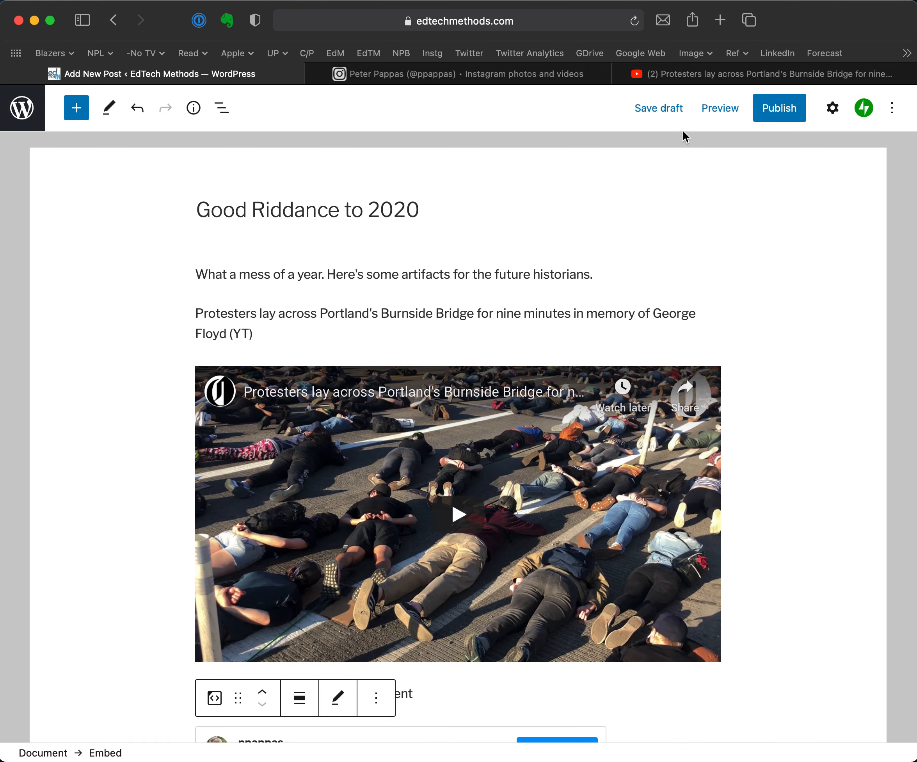
left_click(662, 108)
left_click(721, 111)
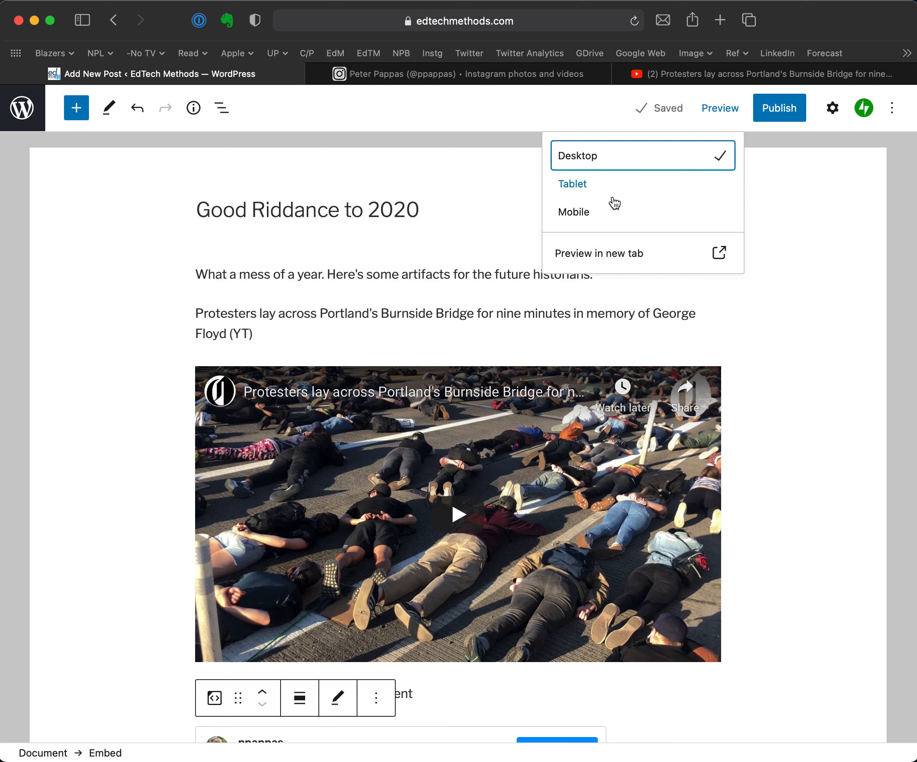
left_click(596, 259)
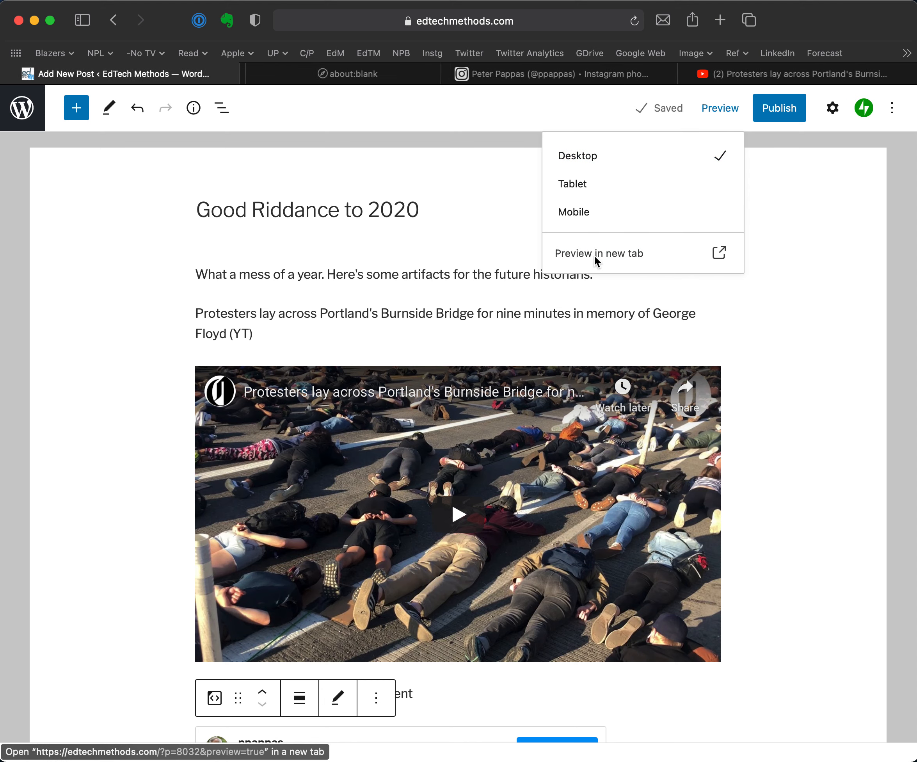
left_click(373, 77)
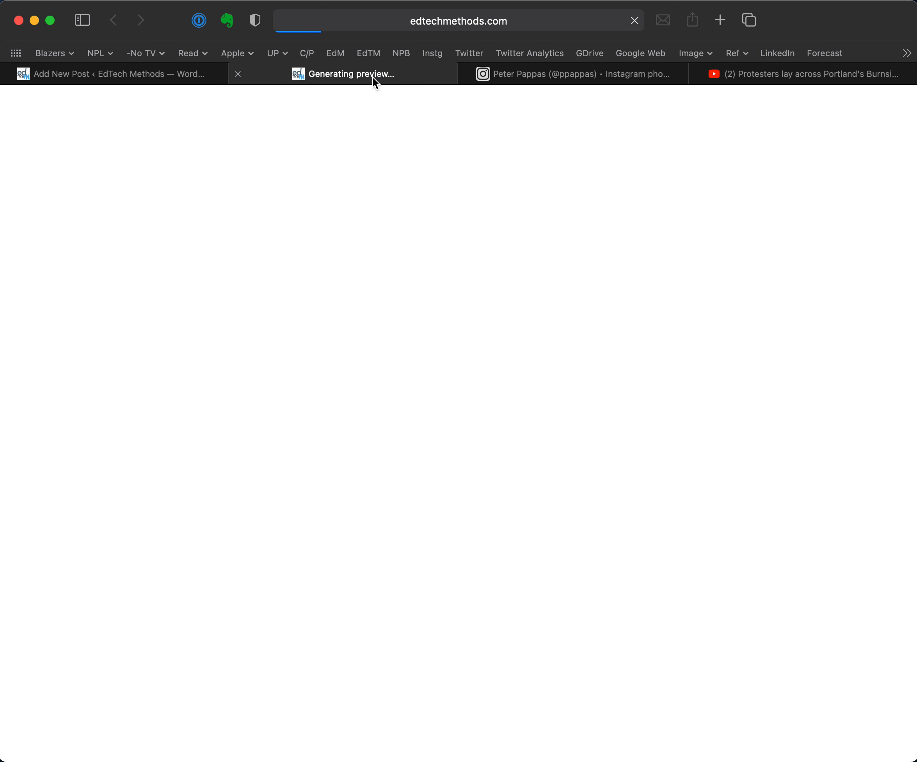
Examine the previewed post's text, YouTube video and Instagram embed
scroll(401, 332, "down", 3)
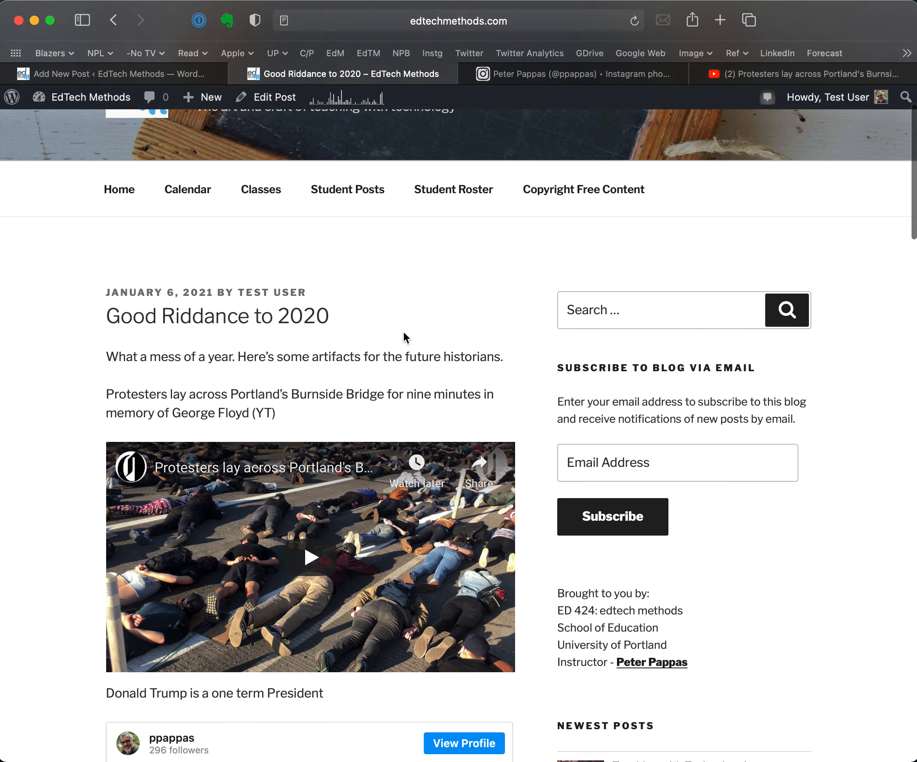
scroll(403, 331, "down", 7)
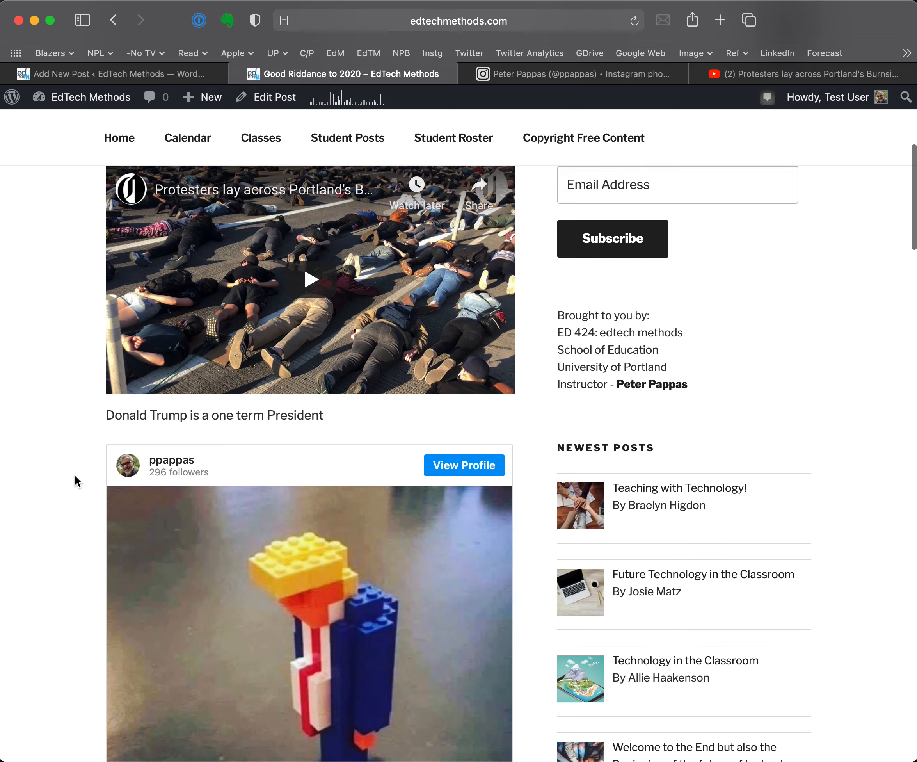
scroll(75, 474, "down", 2)
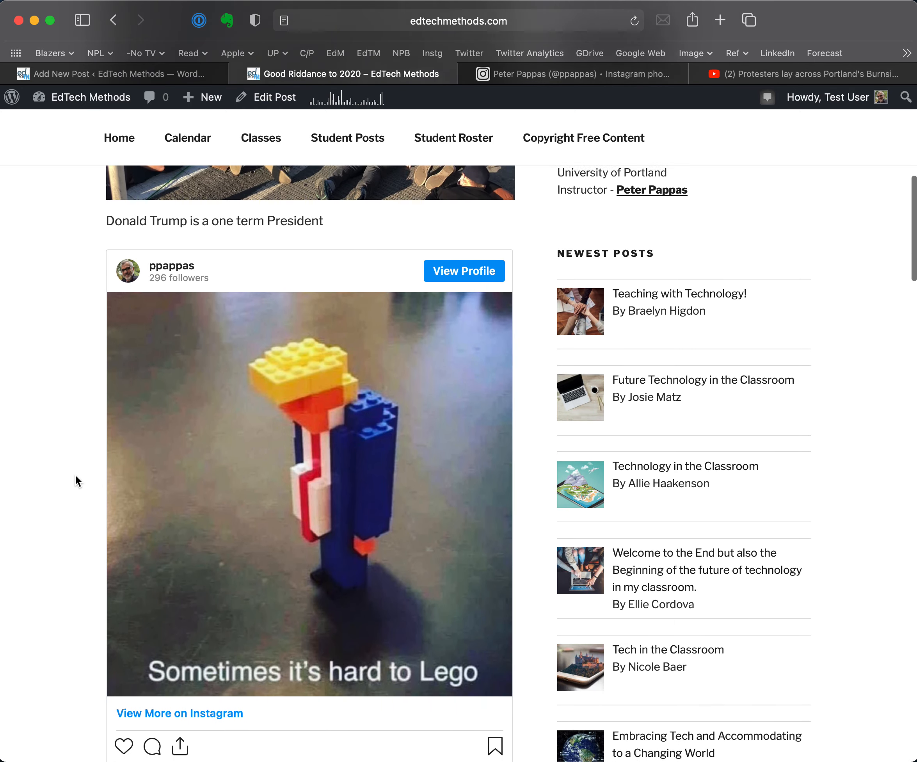
scroll(75, 474, "up", 6)
scroll(76, 476, "up", 4)
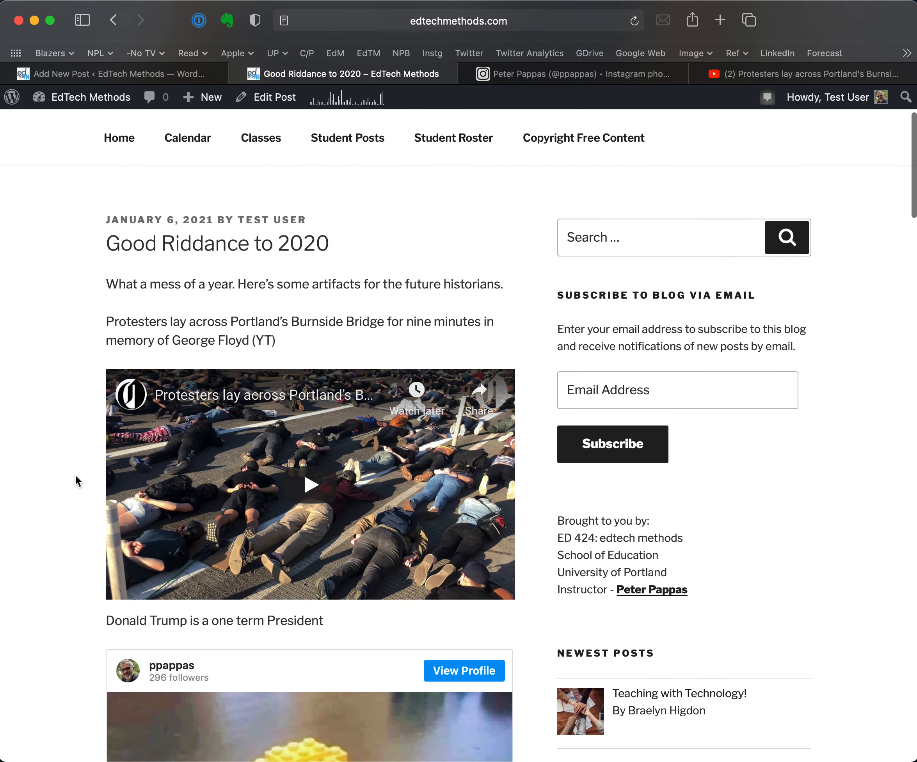
scroll(66, 475, "down", 2)
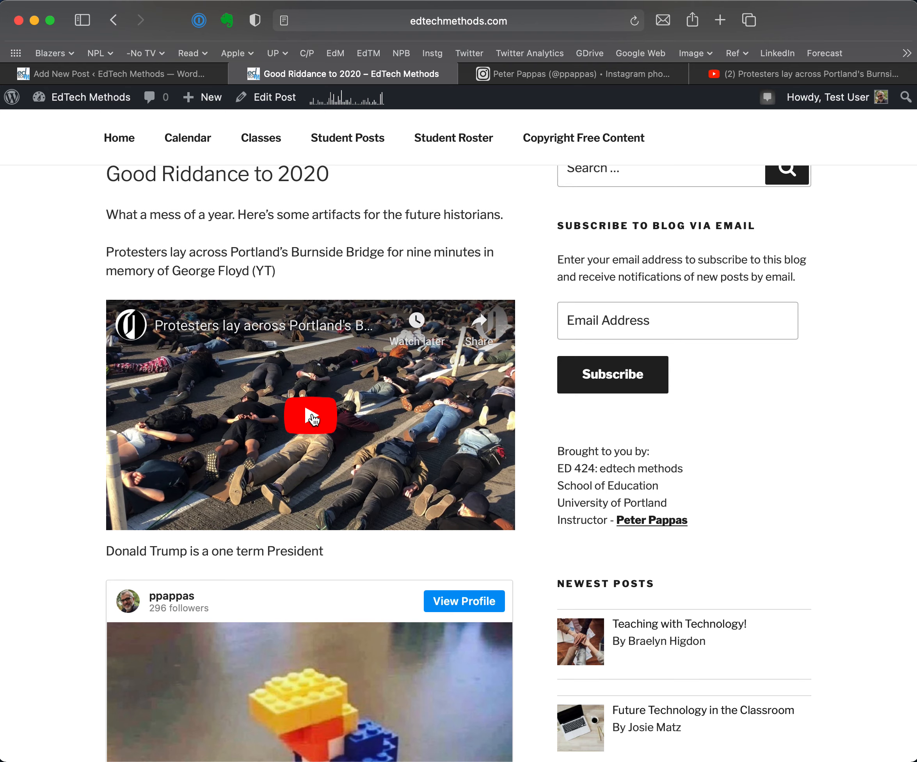
Test the embedded protest video's playback in the preview, pause it, and close the preview to return to the post editor
left_click(312, 417)
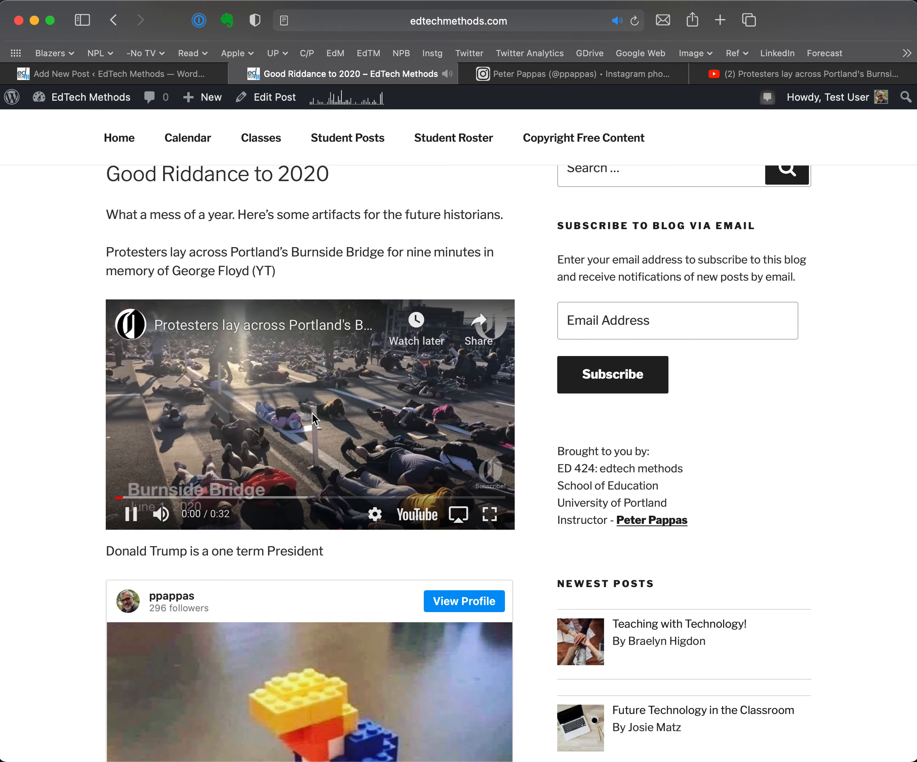
left_click(131, 515)
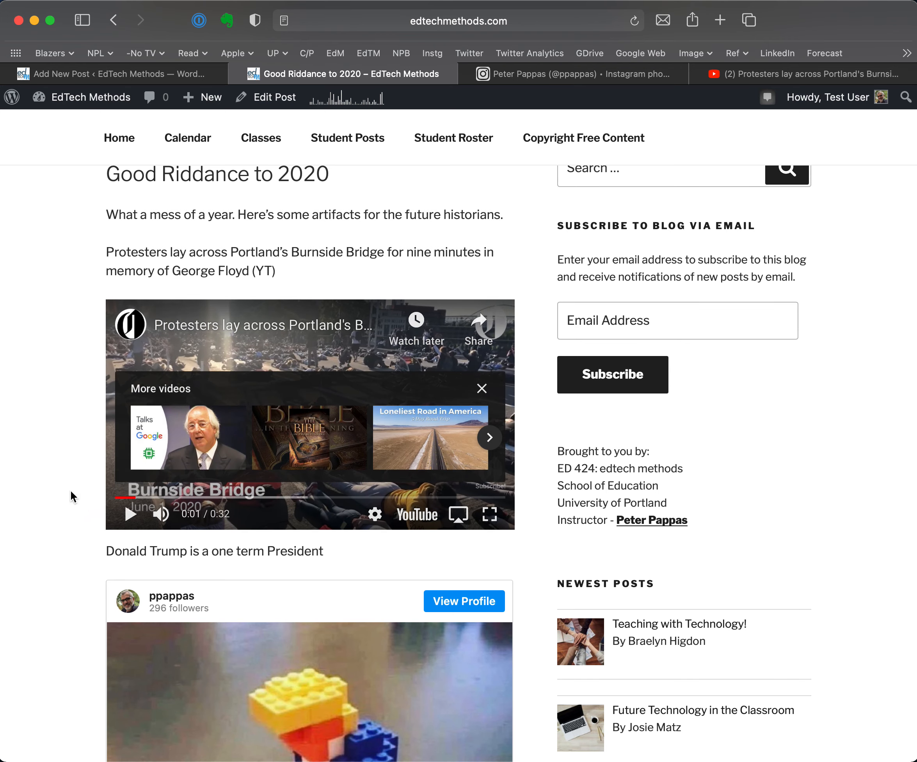
left_click(482, 388)
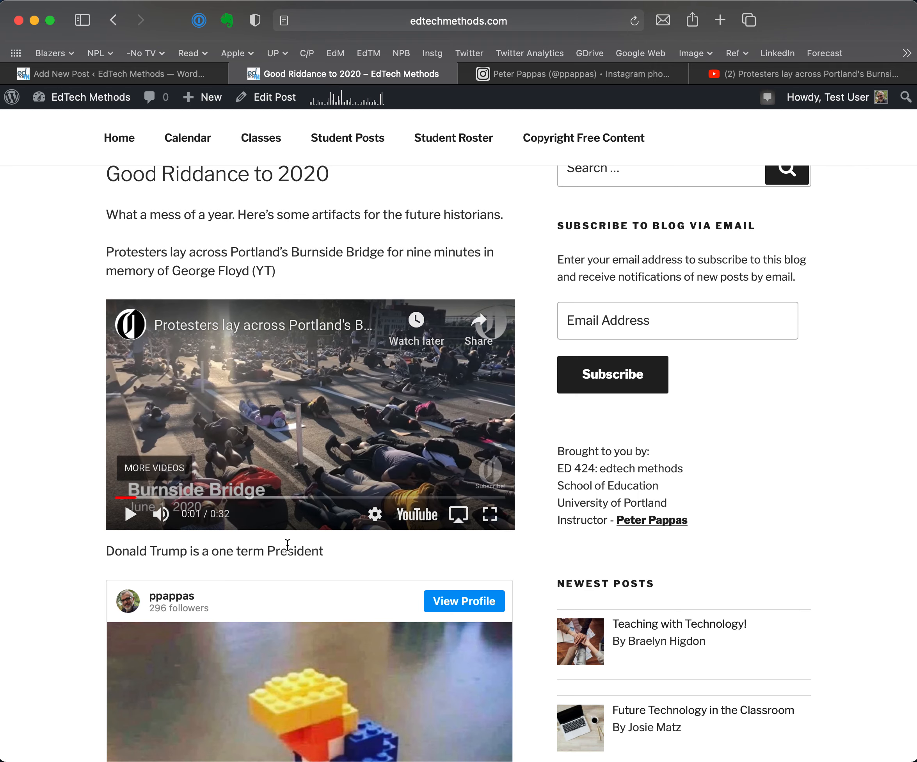
scroll(228, 570, "down", 2)
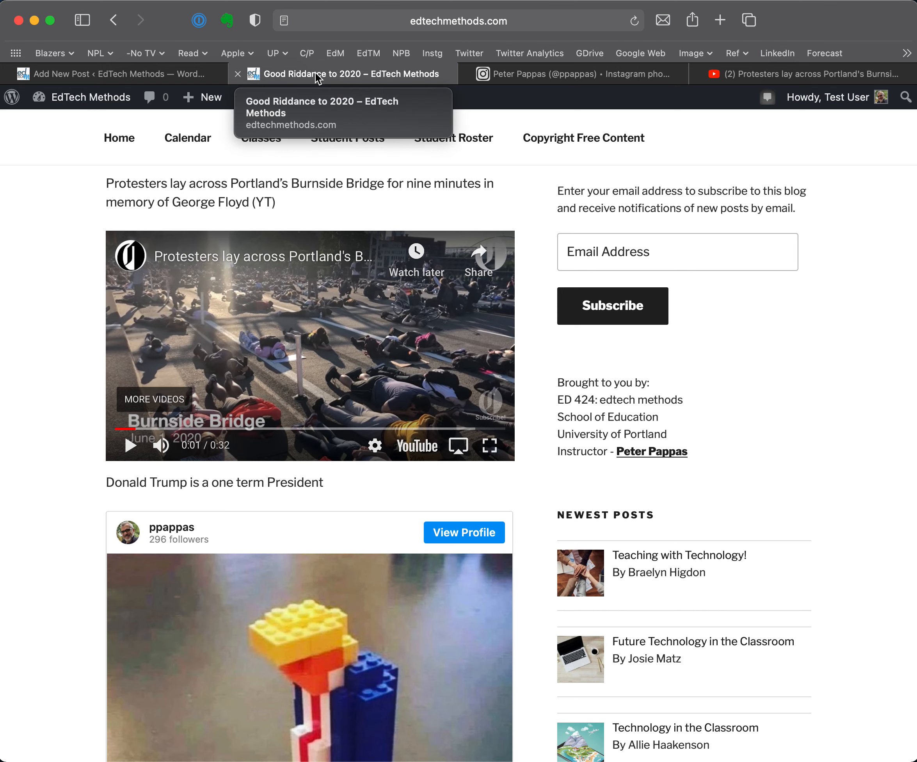
left_click(240, 71)
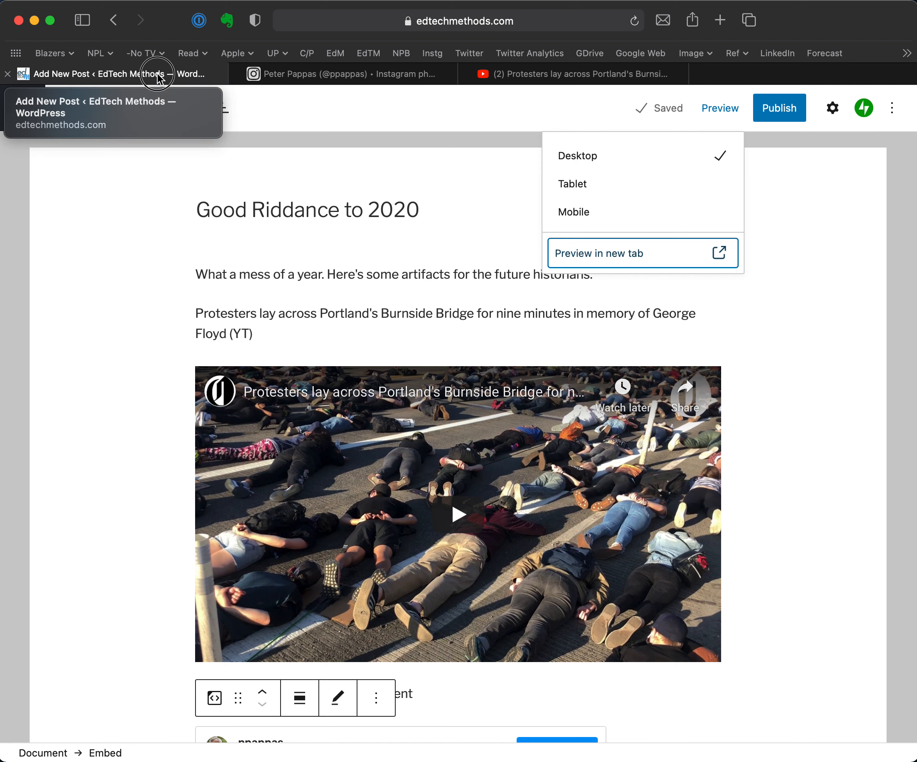
left_click(797, 312)
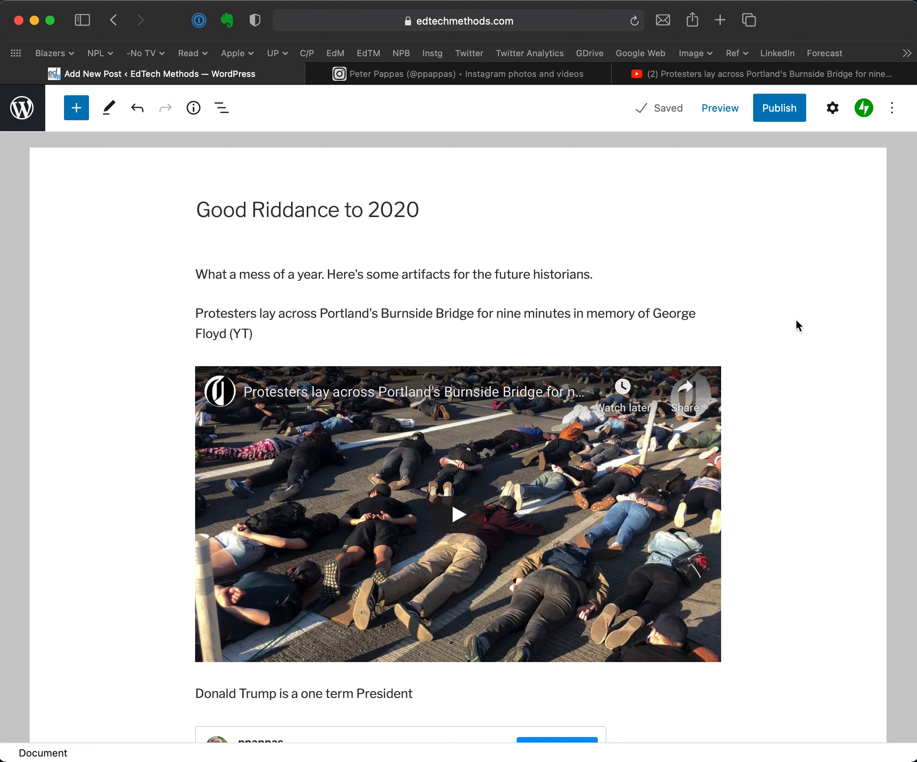
Move the "Donald Trump is a one term President" paragraph up two places, above the "Protesters lay across Portland's Burnside Bridge" paragraph
scroll(819, 334, "down", 1)
scroll(818, 336, "down", 4)
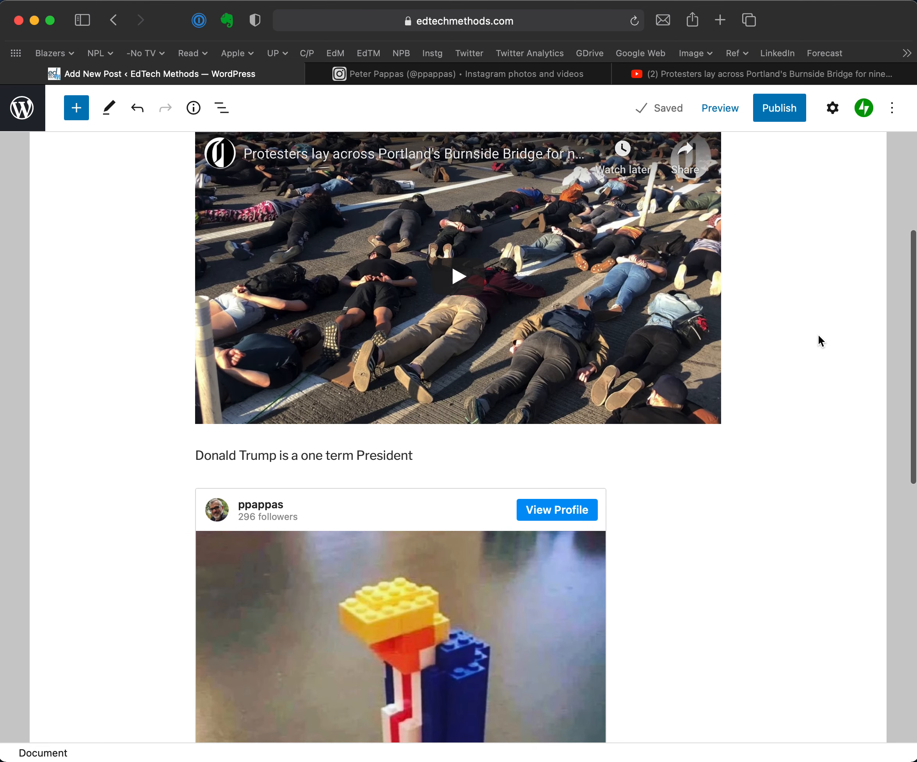
scroll(818, 336, "up", 5)
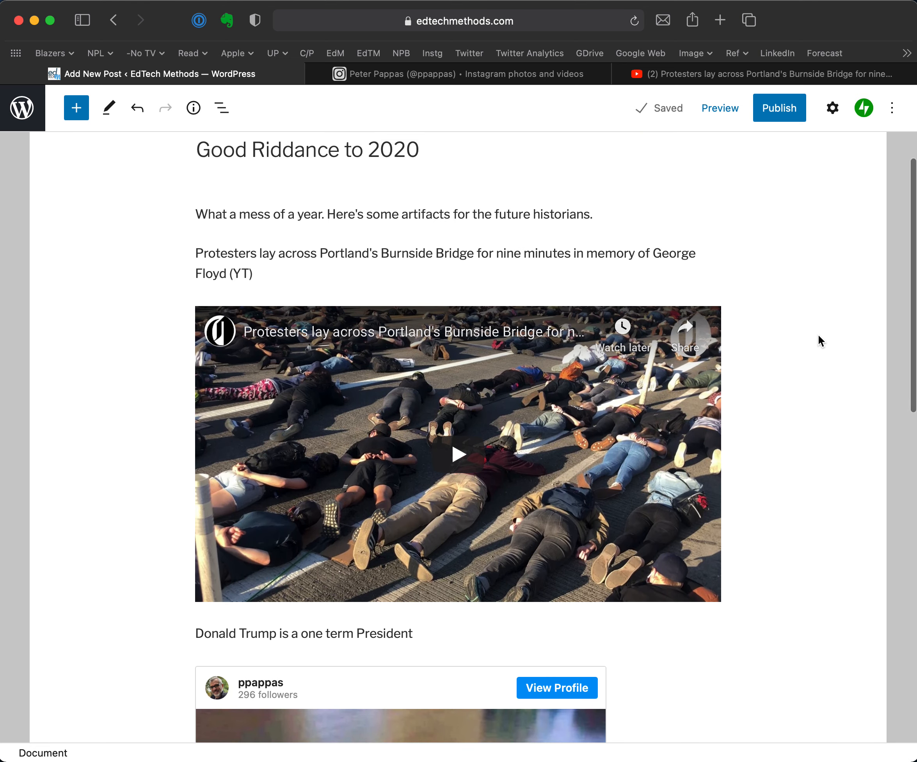
scroll(813, 344, "down", 2)
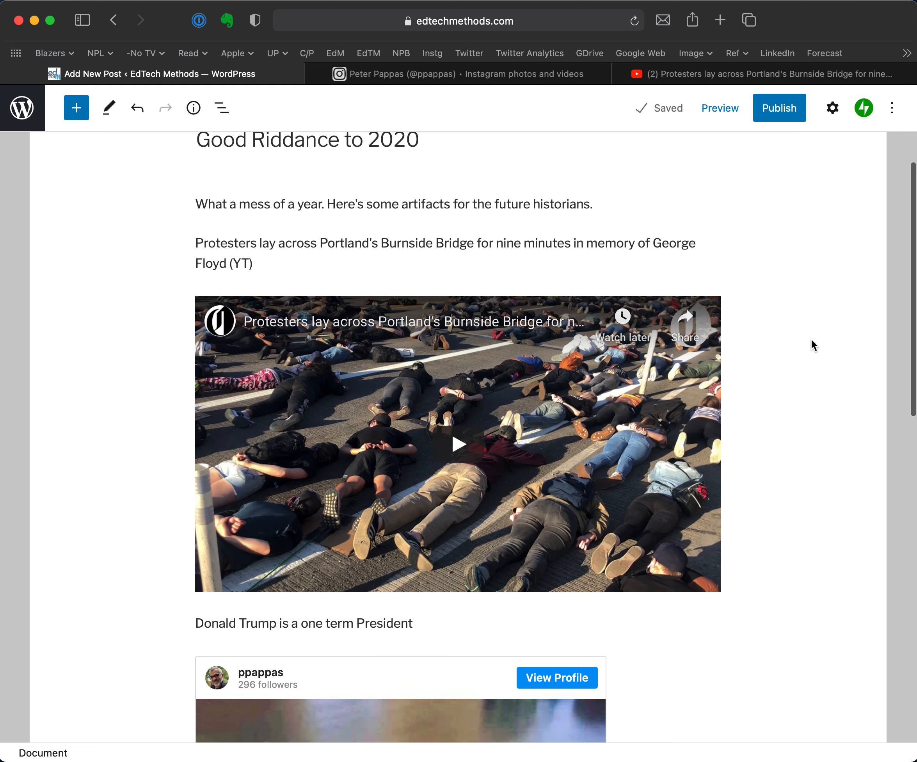
left_click(298, 601)
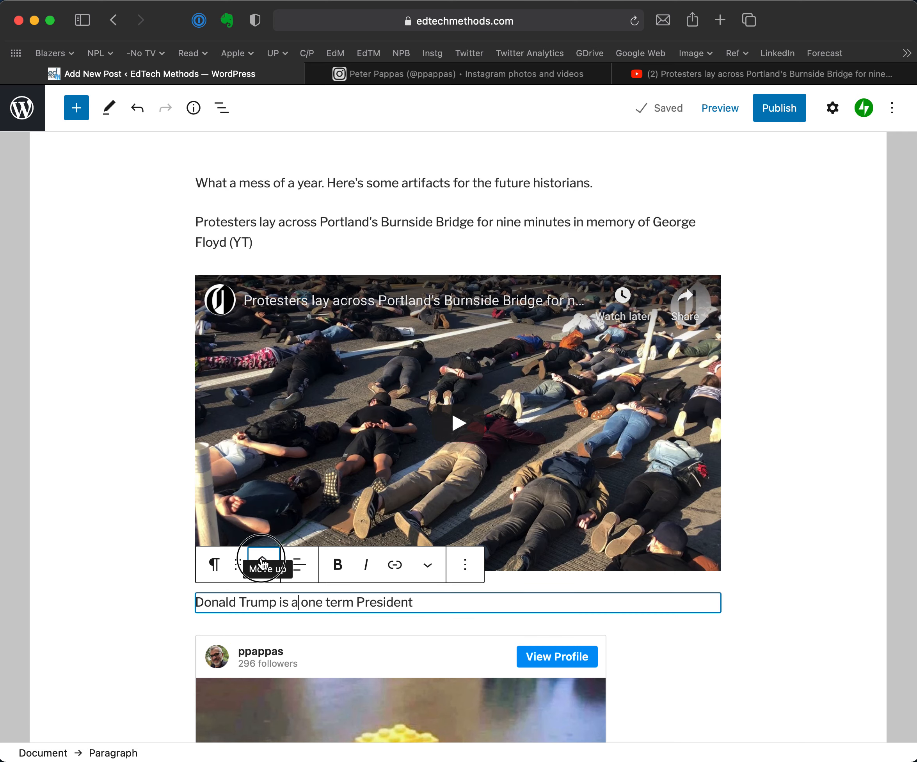
left_click(262, 563)
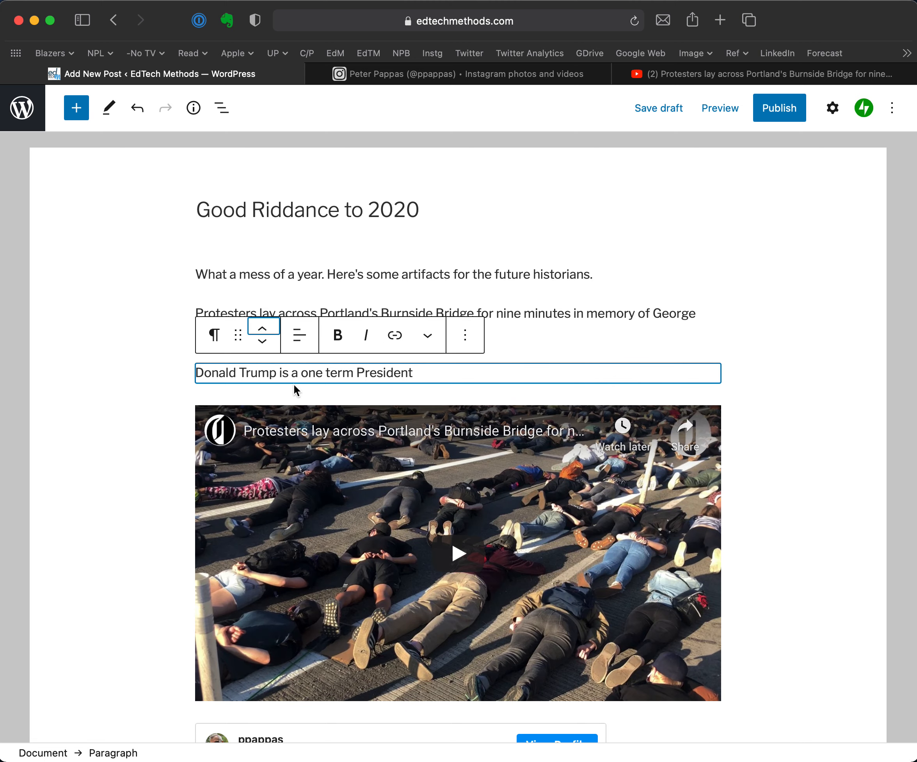
left_click(264, 329)
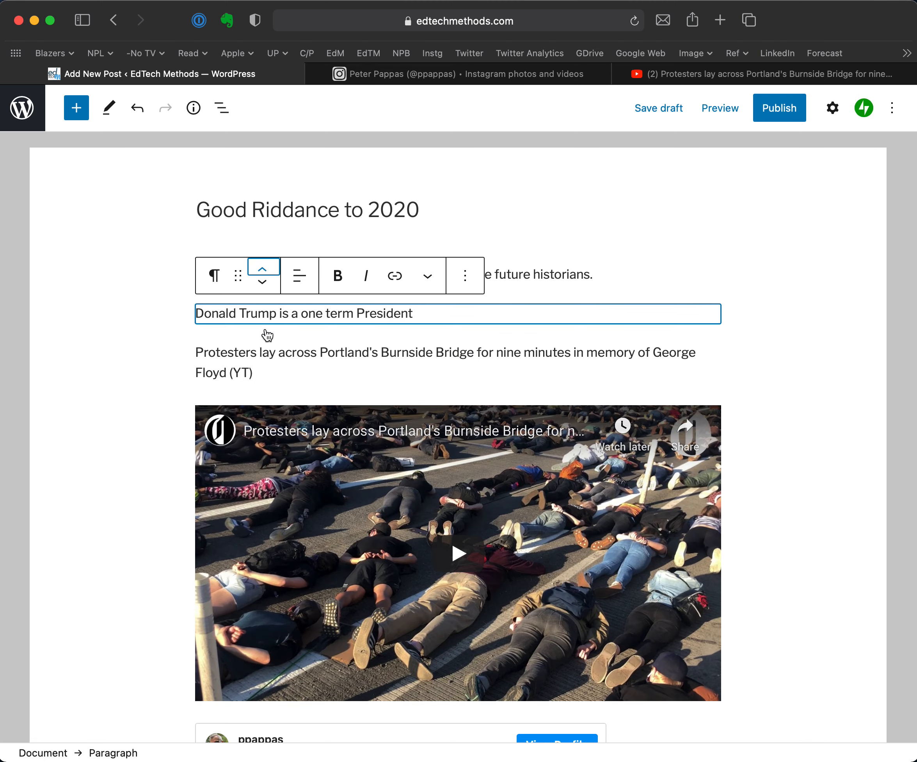
Move the Instagram embed up two places so it sits directly beneath the "Donald Trump is a one term President" paragraph
scroll(296, 572, "down", 8)
left_click(297, 572)
left_click(263, 370)
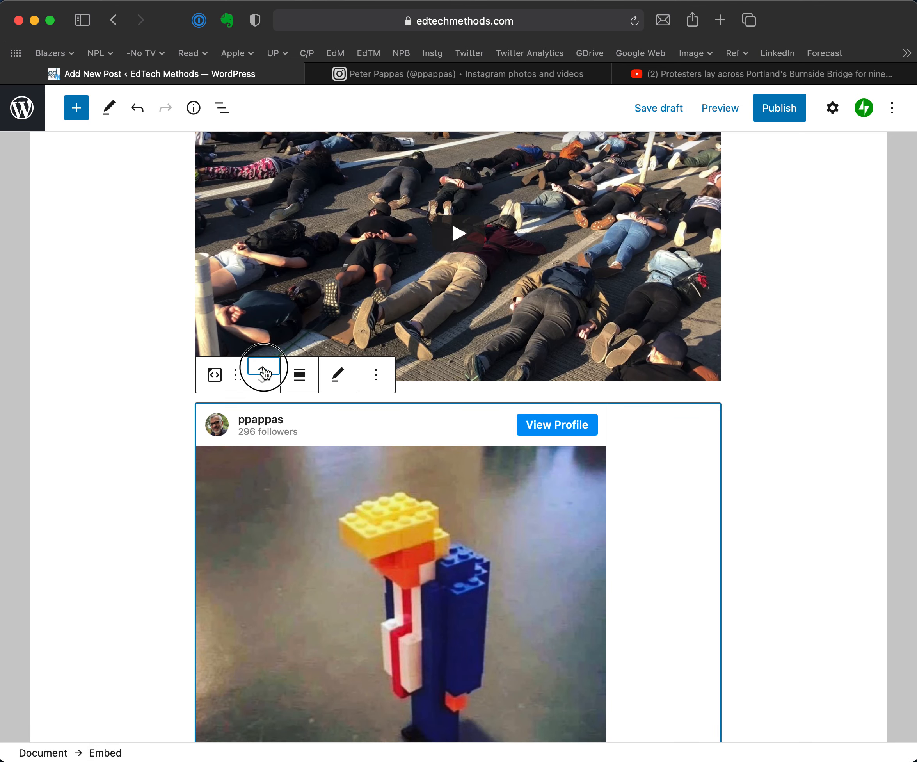
left_click(265, 373)
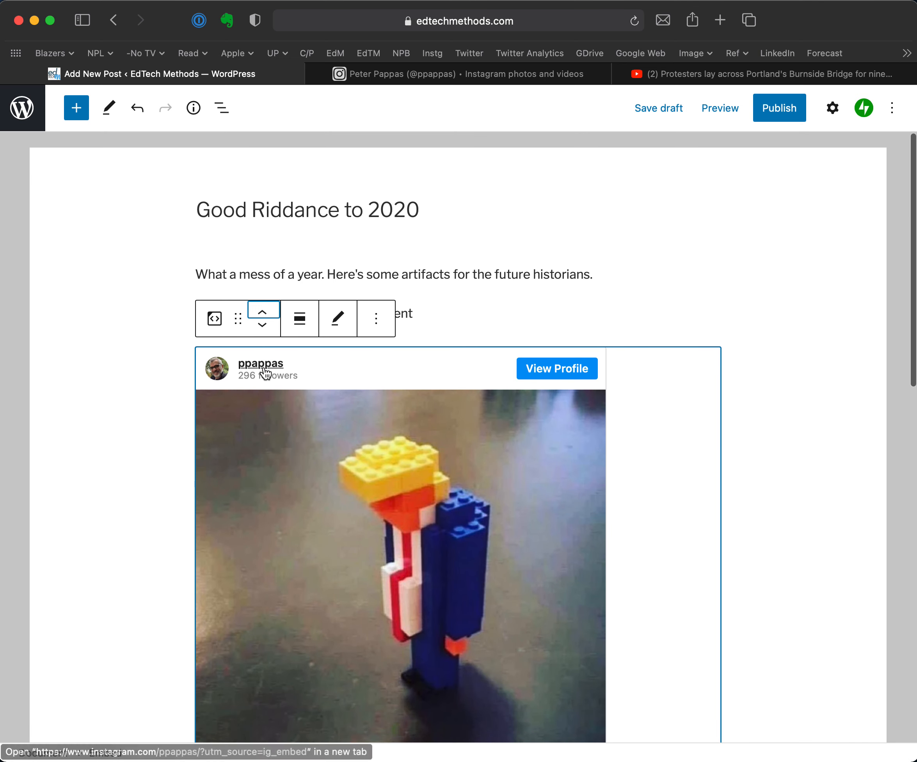
left_click(117, 416)
Review the rearranged blocks down to the end of the post and look at the source pages on YouTube and Instagram
scroll(117, 416, "down", 8)
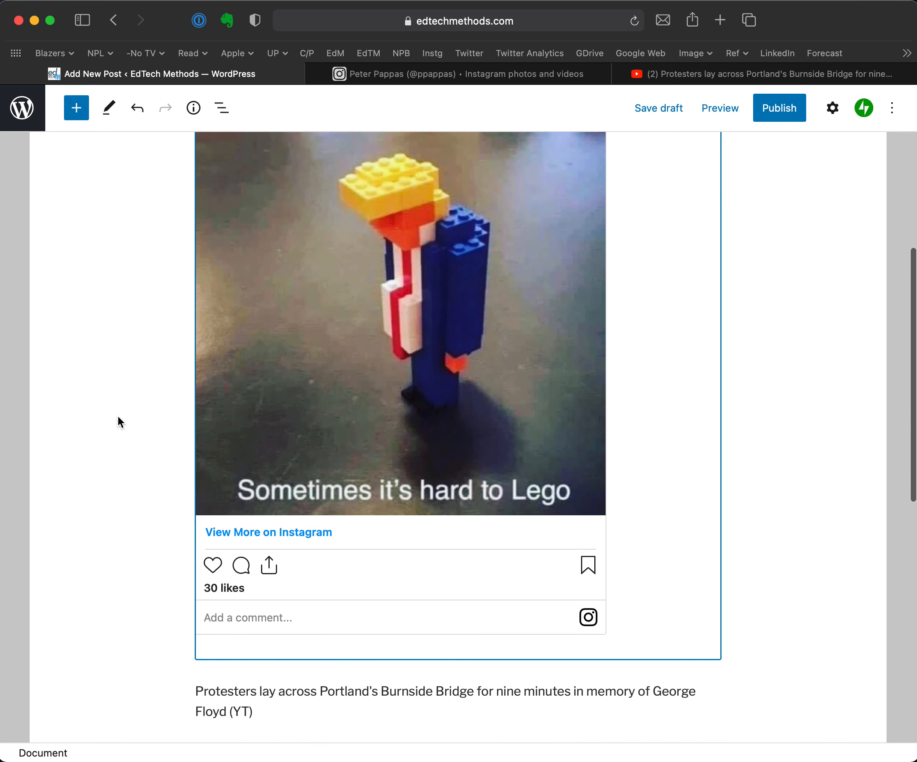
scroll(867, 432, "up", 8)
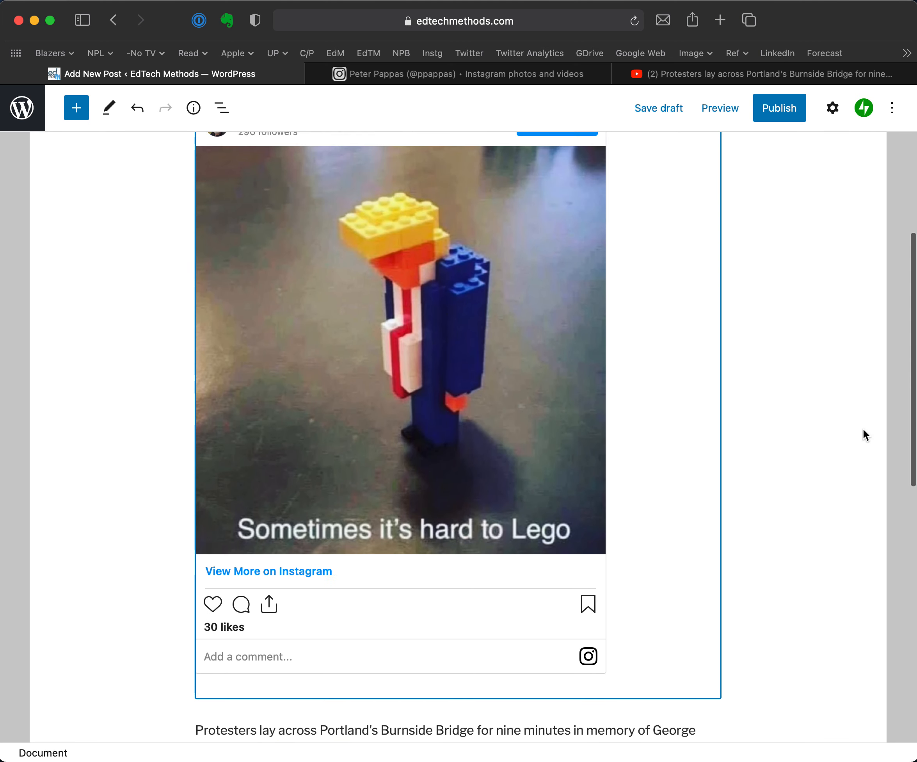
scroll(798, 459, "down", 15)
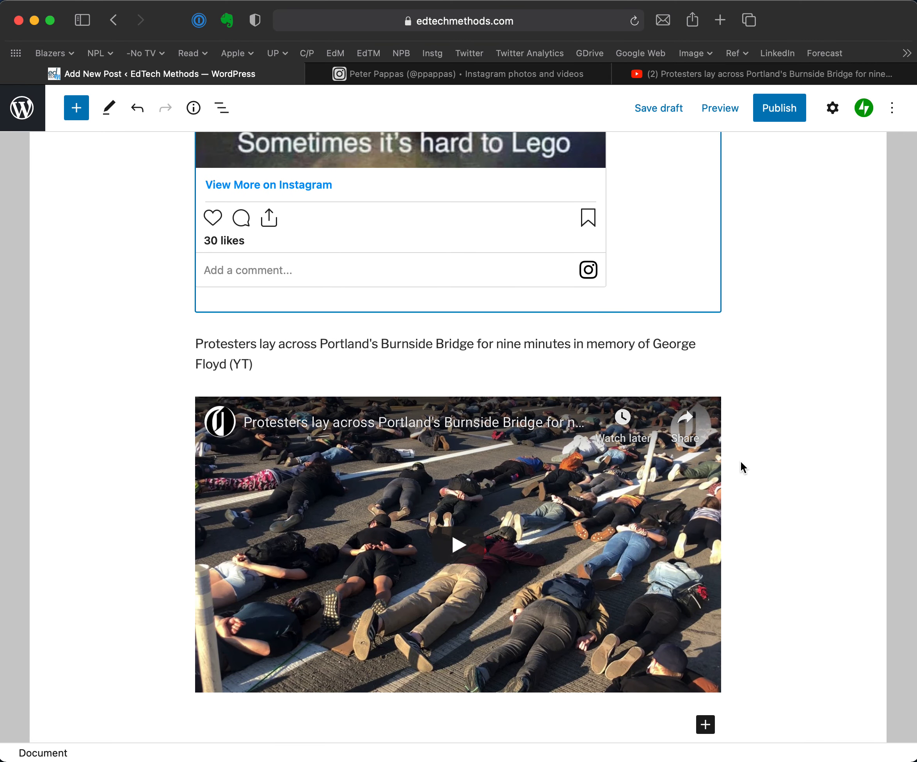
scroll(784, 435, "down", 7)
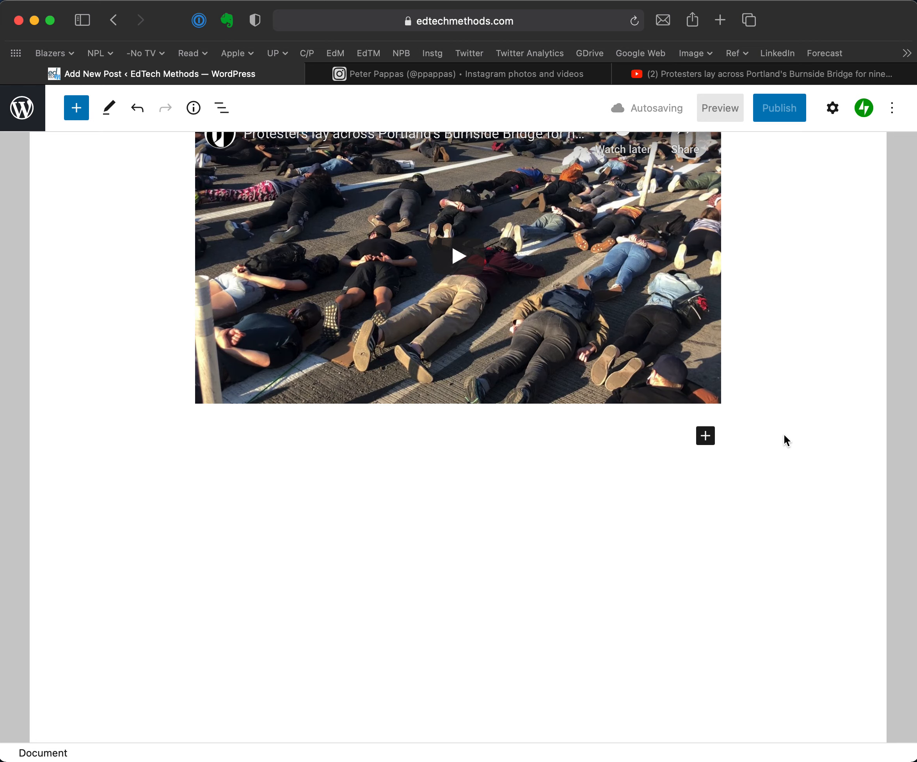
left_click(695, 75)
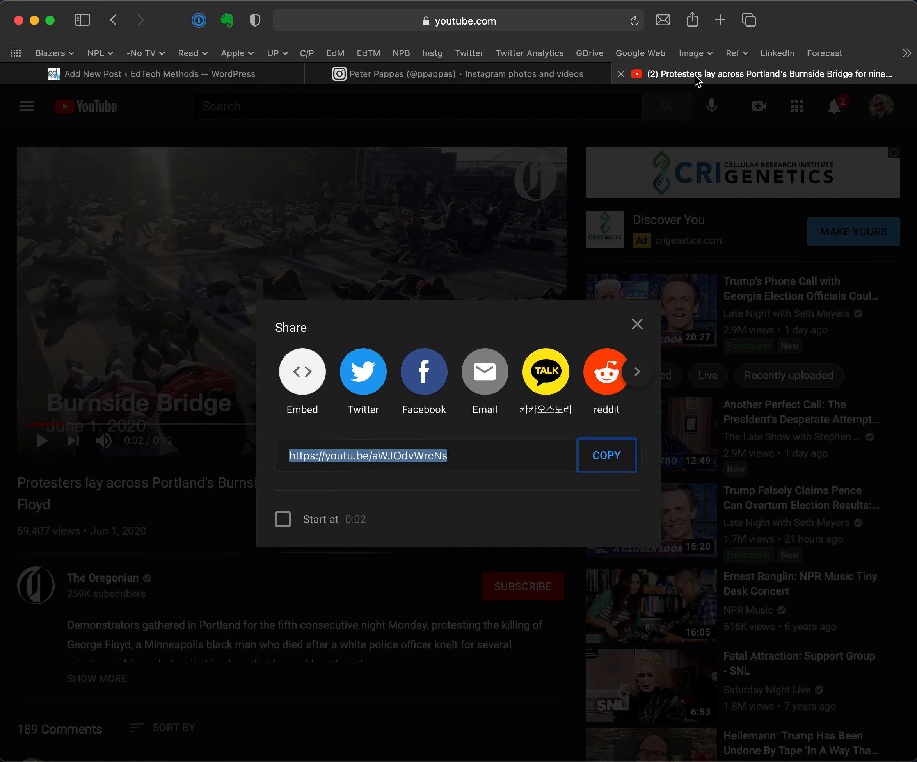
left_click(557, 75)
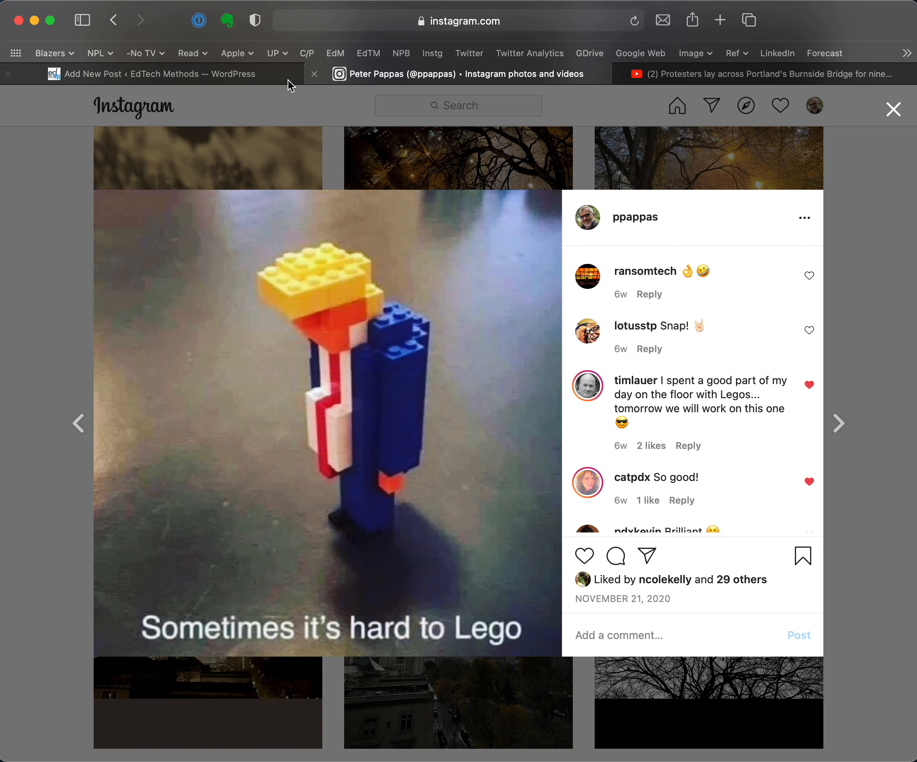
left_click(264, 78)
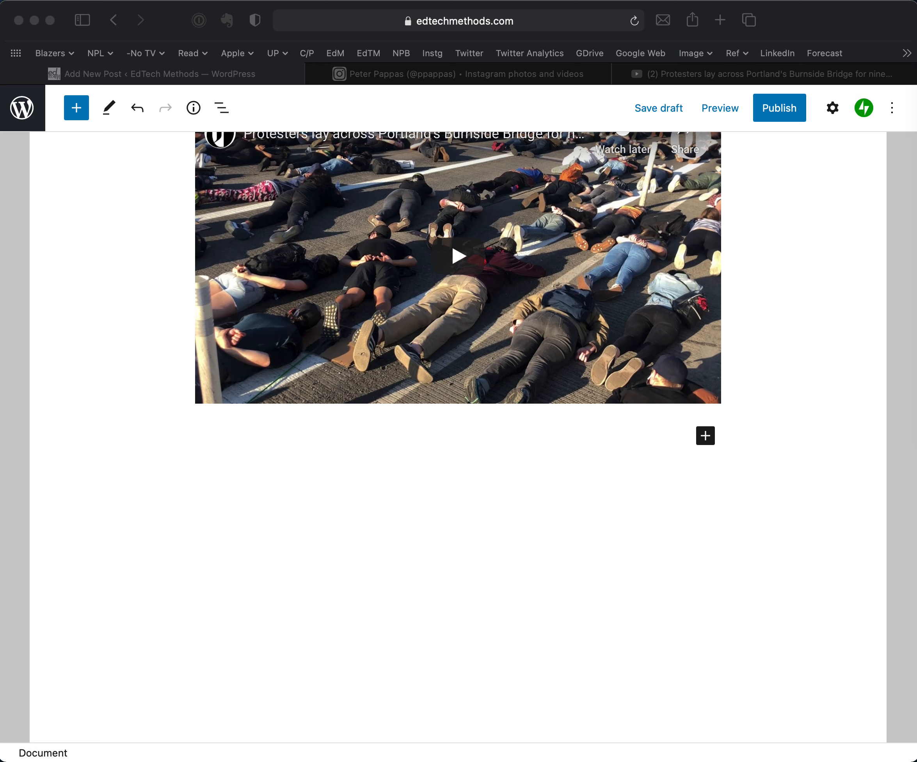
Insert an empty paragraph block below the embedded protest video at the end of the post
left_click(703, 435)
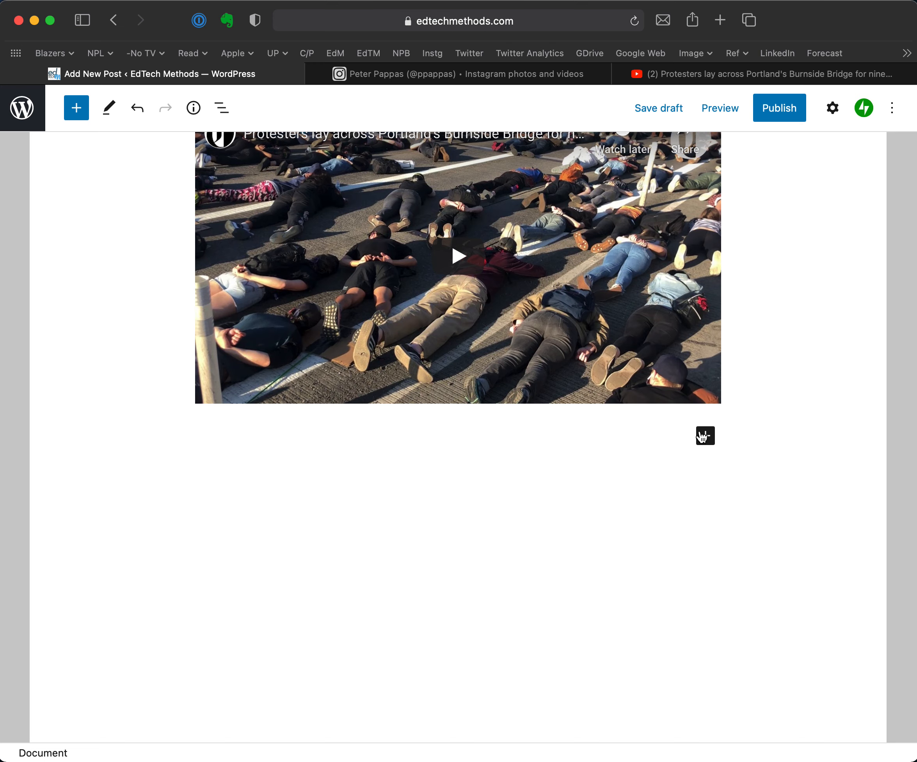
scroll(702, 436, "up", 1)
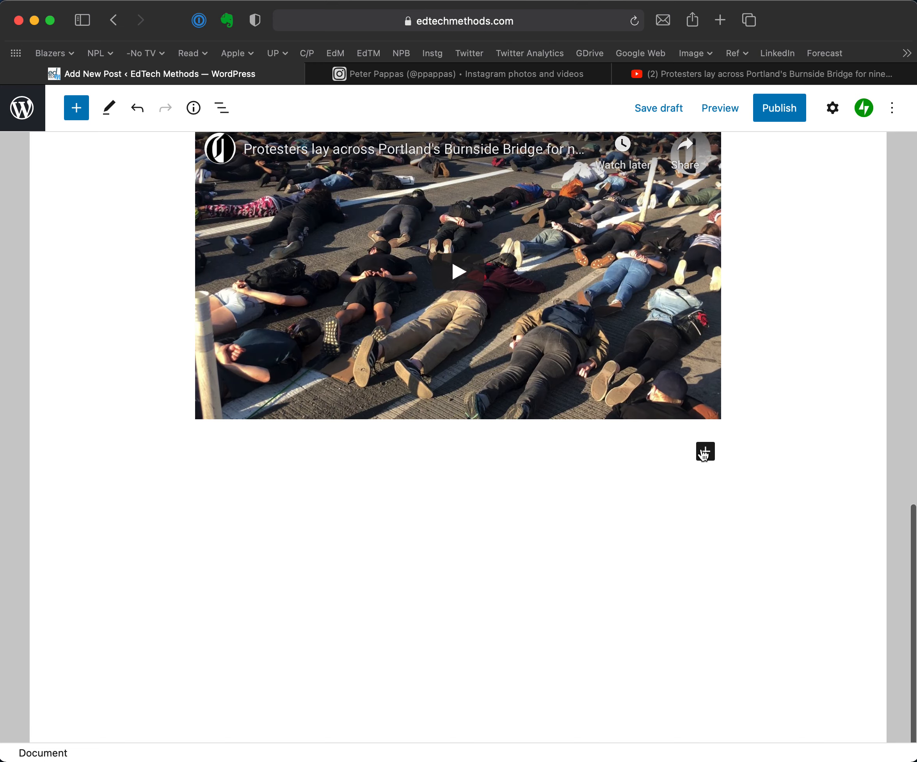
scroll(704, 455, "up", 15)
scroll(562, 399, "down", 15)
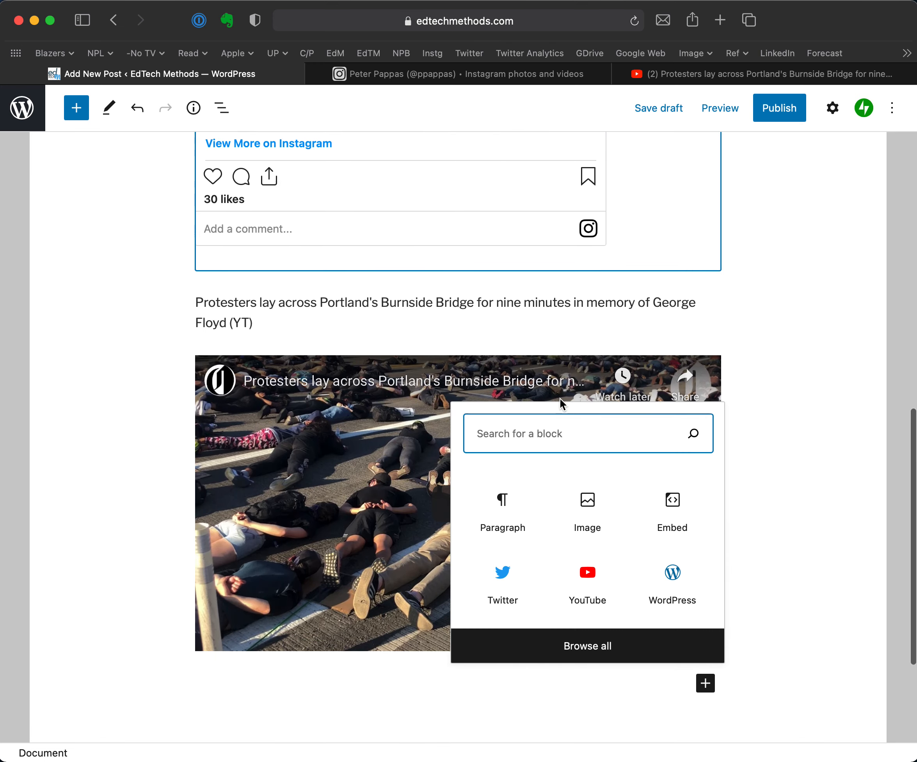
scroll(624, 465, "up", 1)
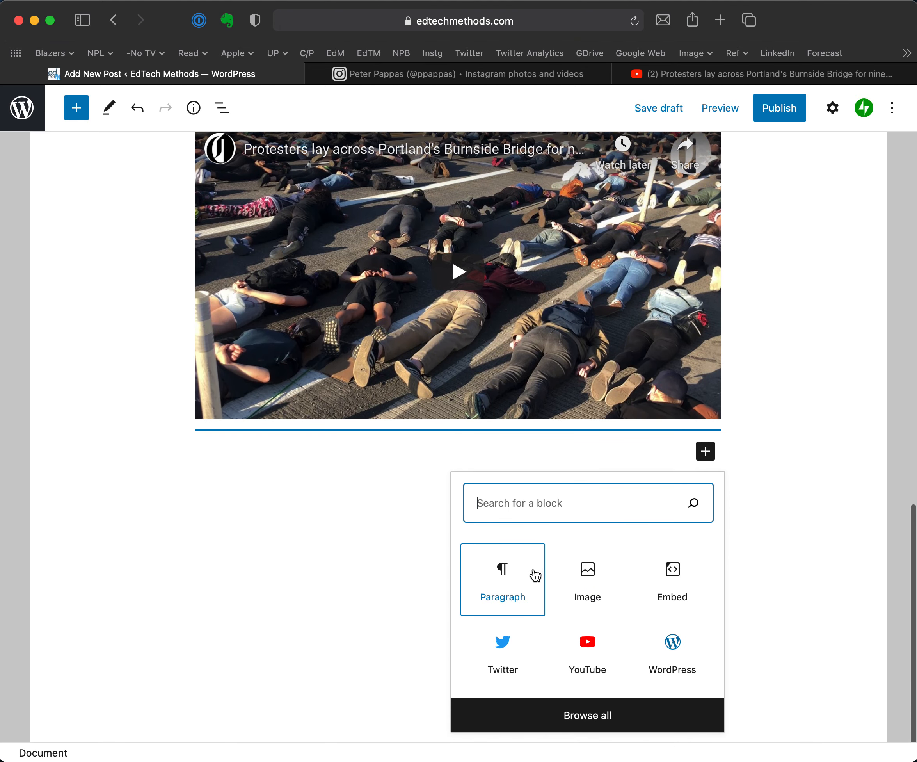
left_click(514, 582)
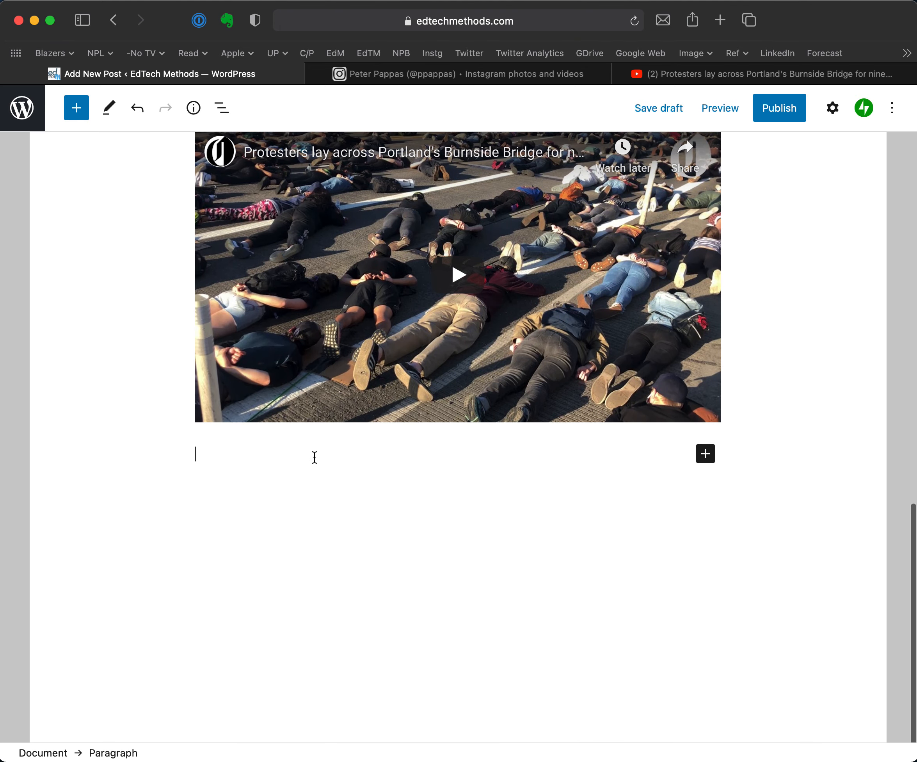
Write "Corona Virus Hits America and the World" in the empty paragraph and insert a GIF block below it
type("Corona Virus Hits America and the World")
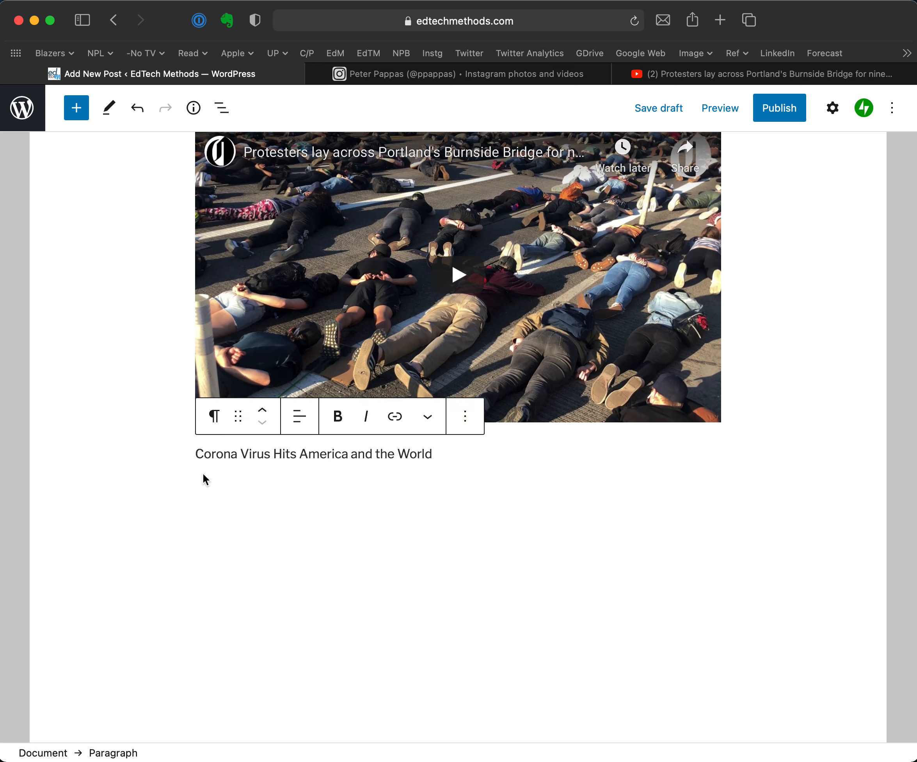
left_click(74, 113)
left_click(94, 163)
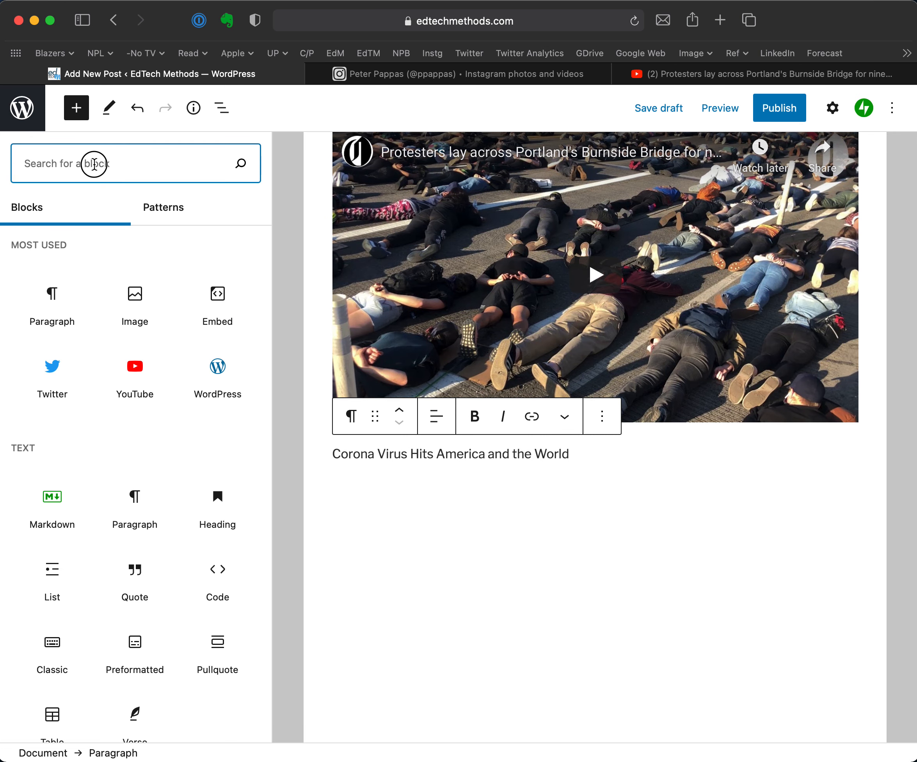
type("gif")
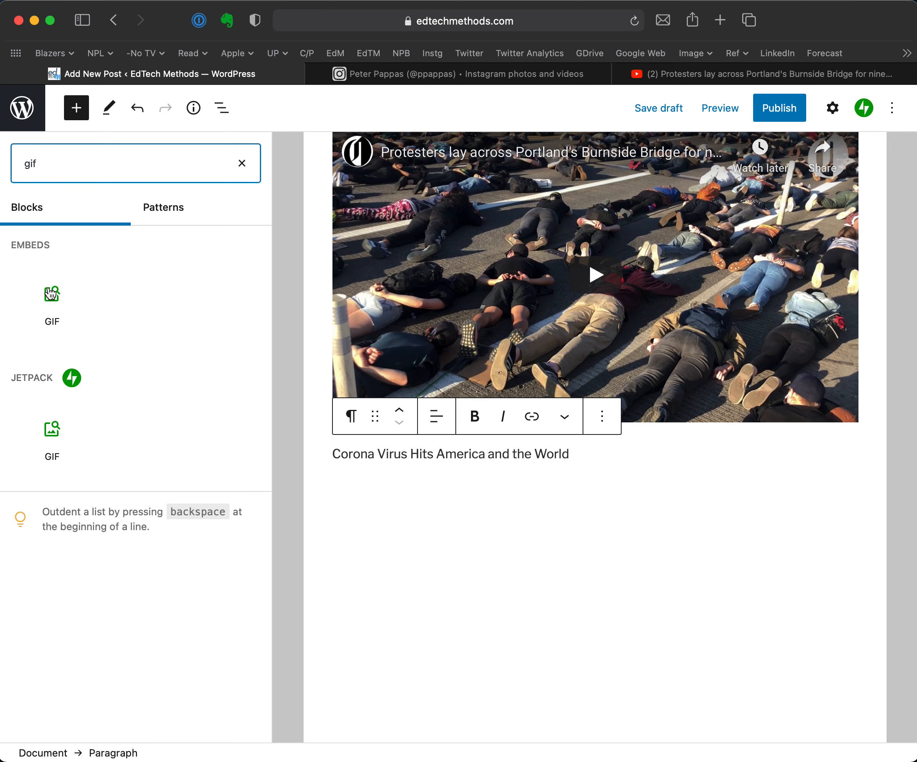
left_click(49, 301)
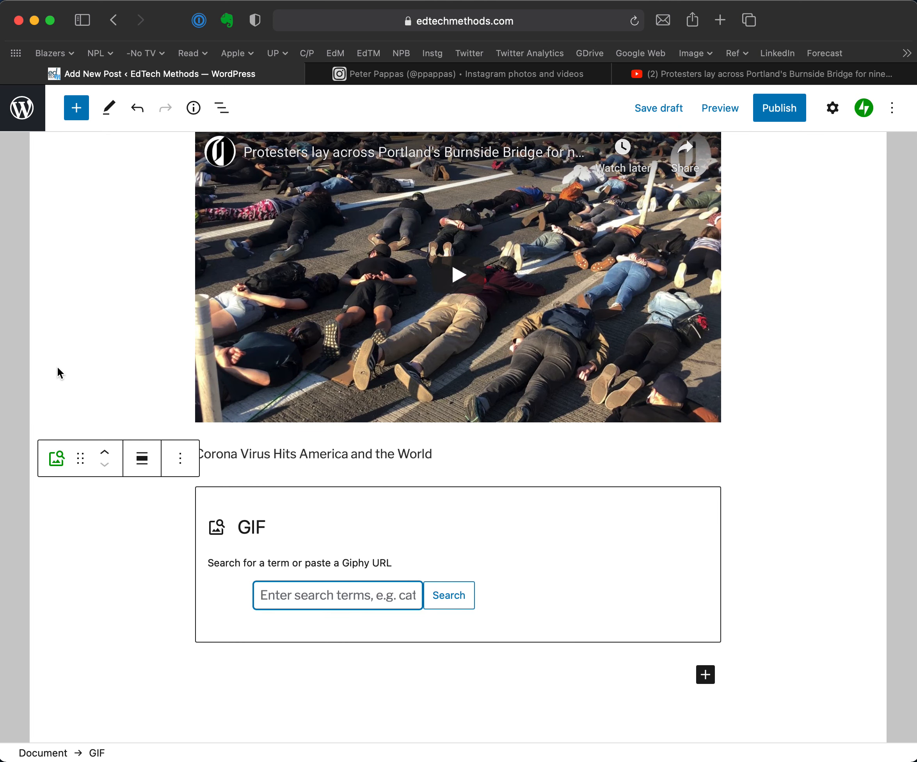
Search the GIF block for "Corona" and choose the green cartoon virus GIF
left_click(314, 596)
type("Coran")
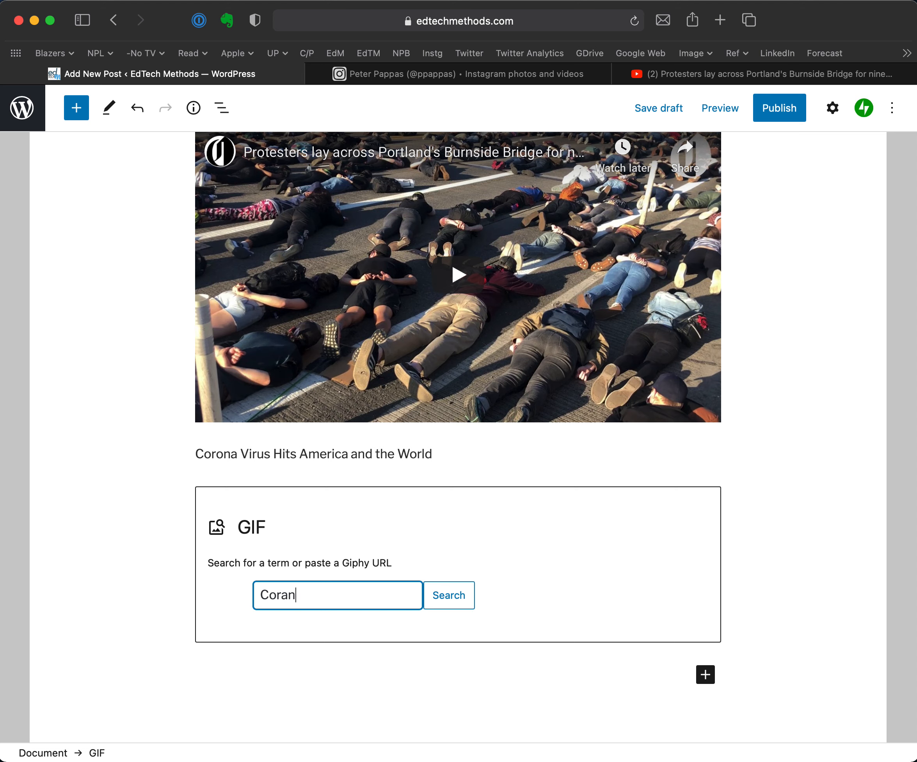
key("BackSpace")
key("BackSpace")
type("ona")
left_click(447, 602)
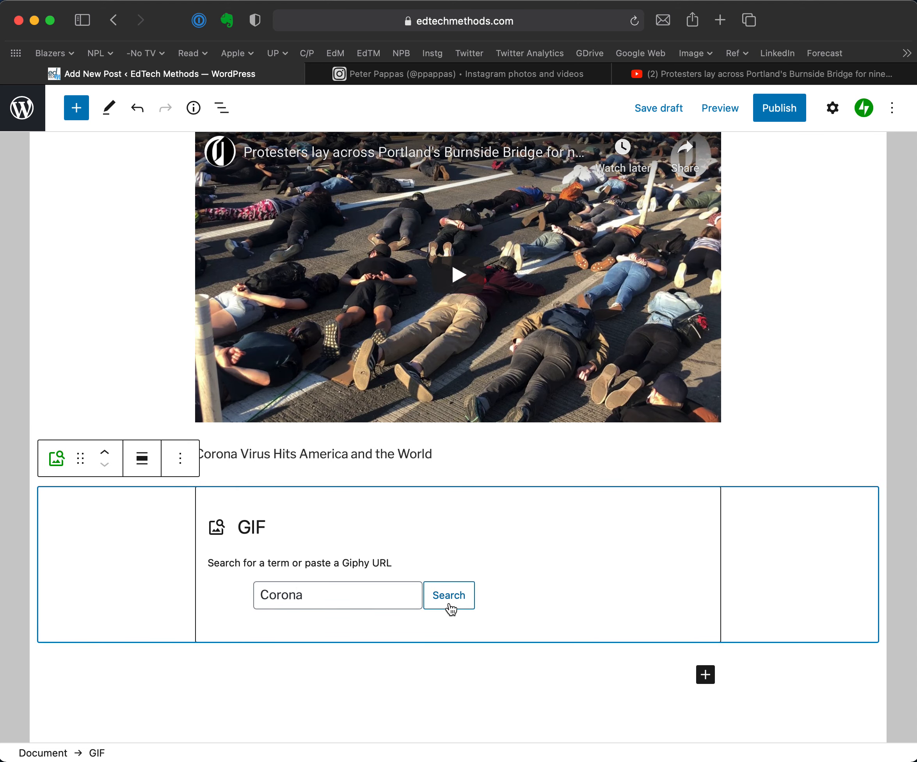
left_click(278, 547)
scroll(170, 574, "down", 5)
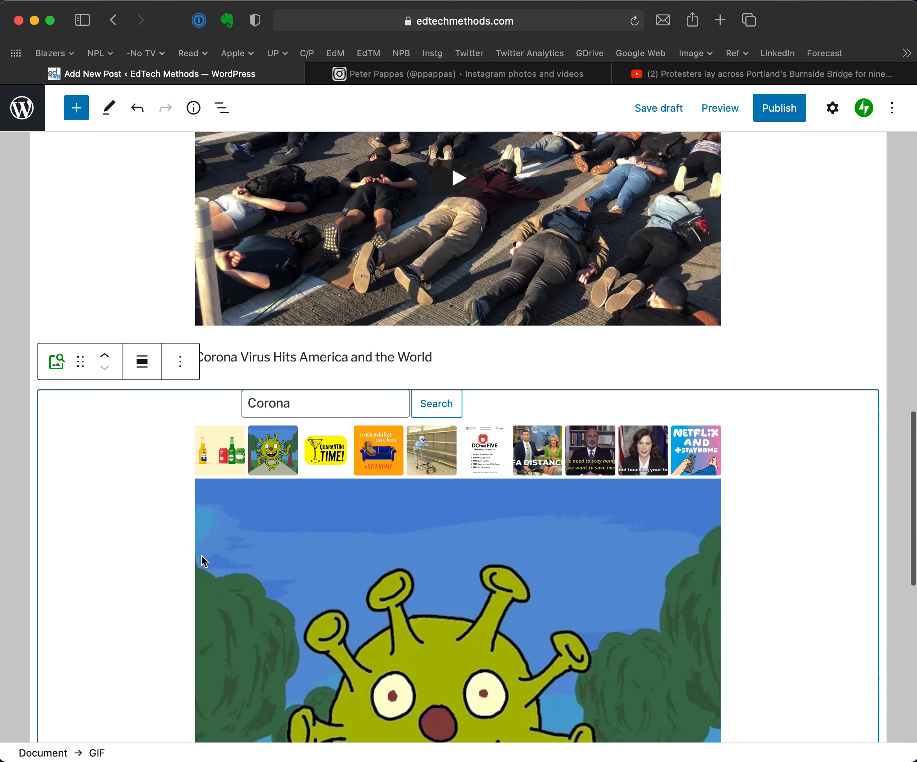
left_click(779, 318)
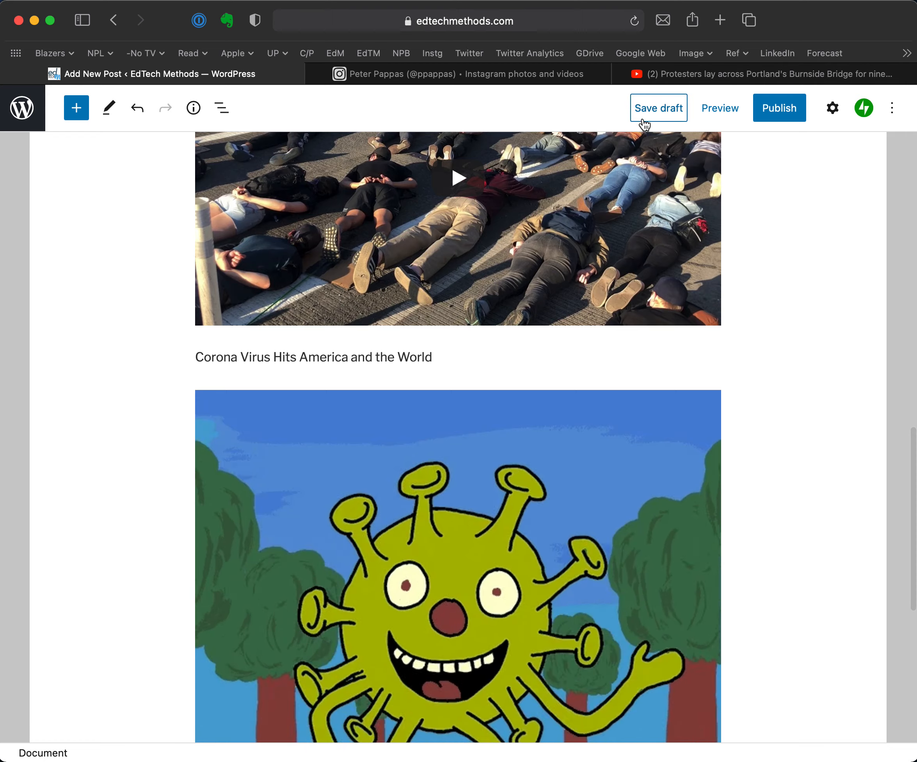
Save the draft and preview the post in a new tab
left_click(646, 113)
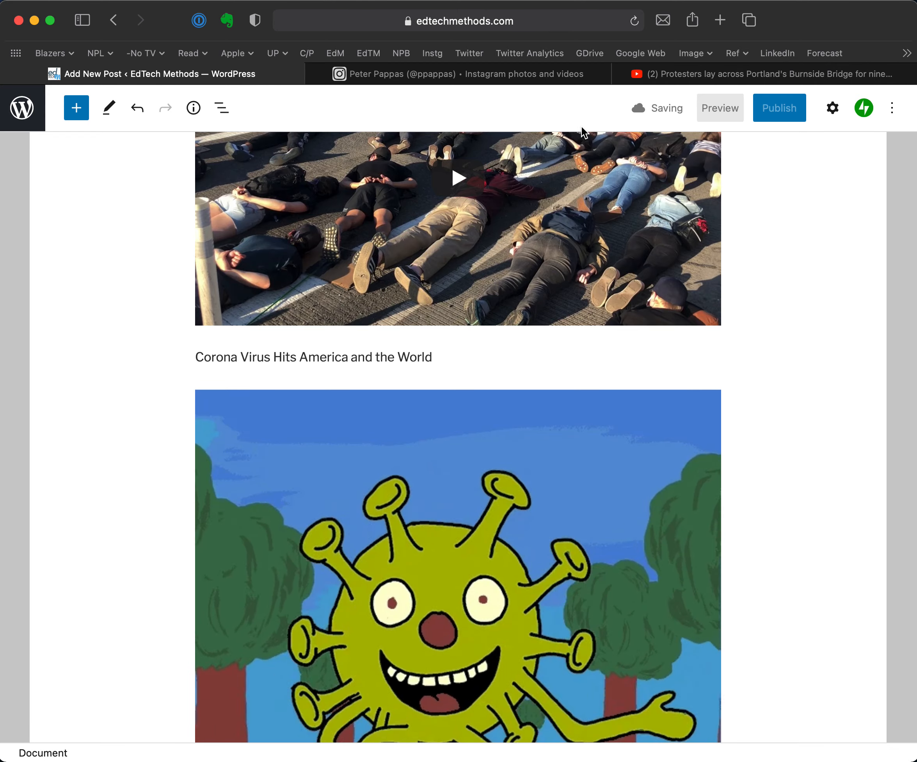
left_click(720, 108)
left_click(614, 250)
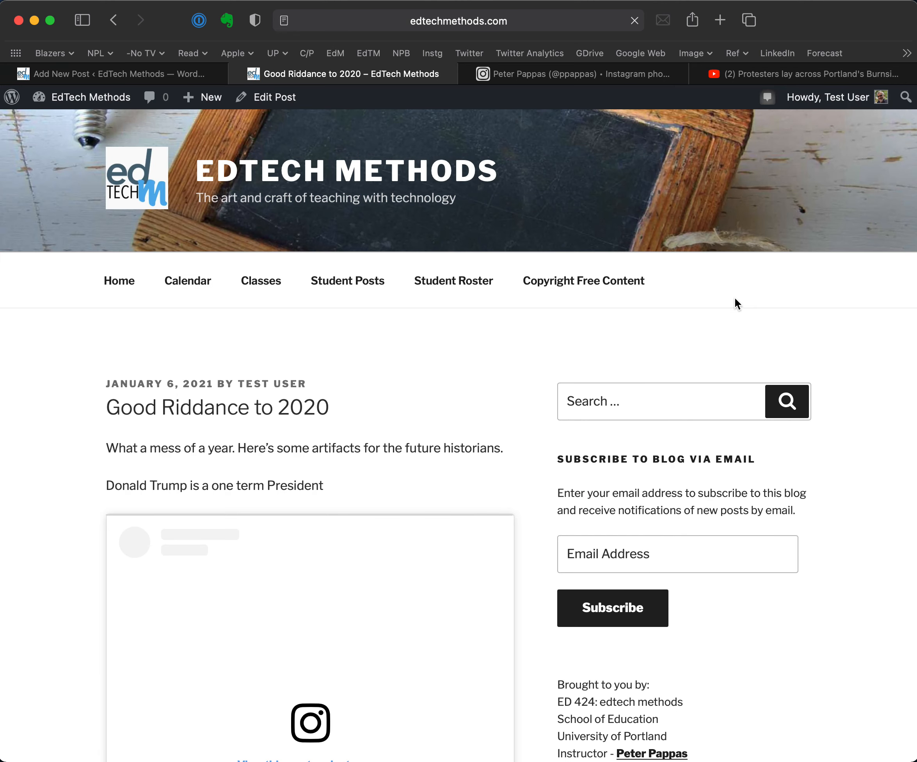
Review the previewed post down to the virus GIF and return to the post editor
scroll(61, 399, "down", 20)
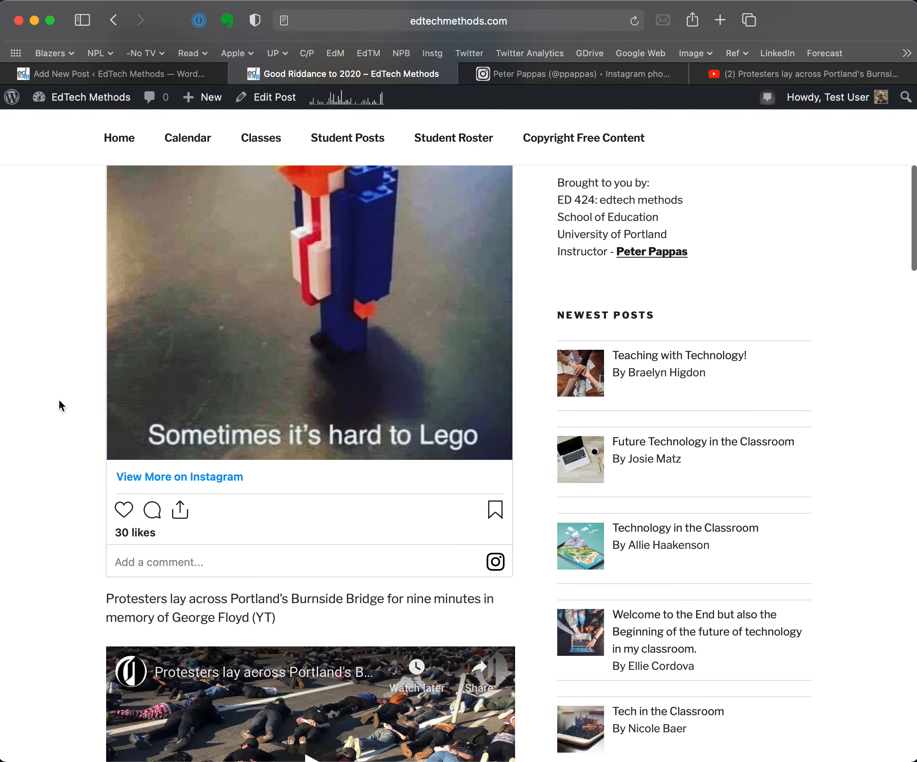
scroll(36, 400, "down", 8)
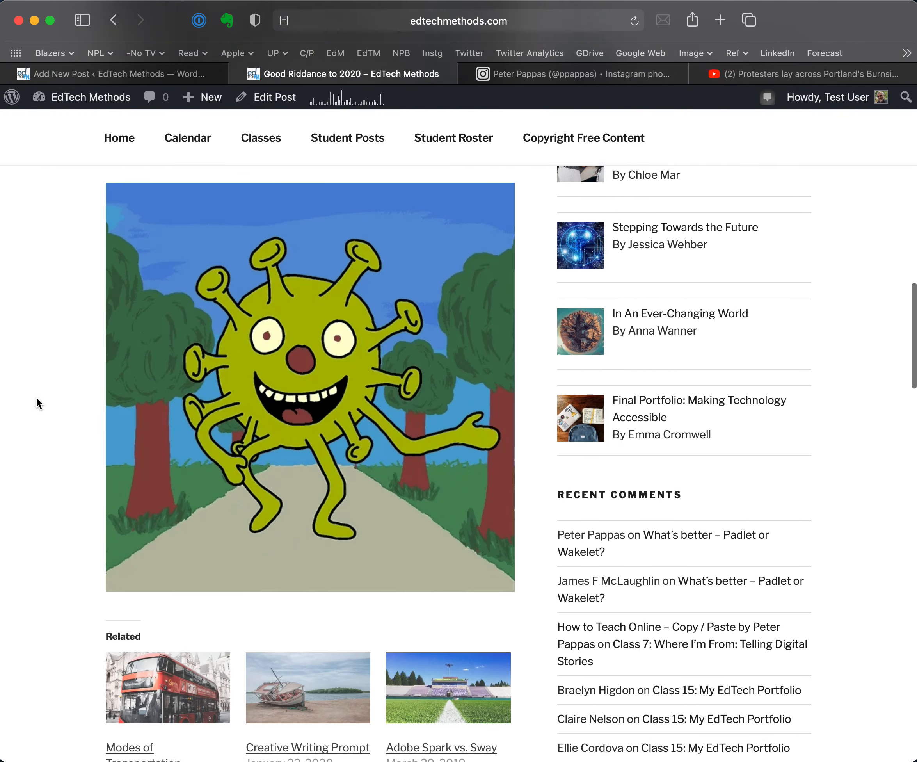
scroll(37, 399, "up", 9)
scroll(49, 342, "up", 12)
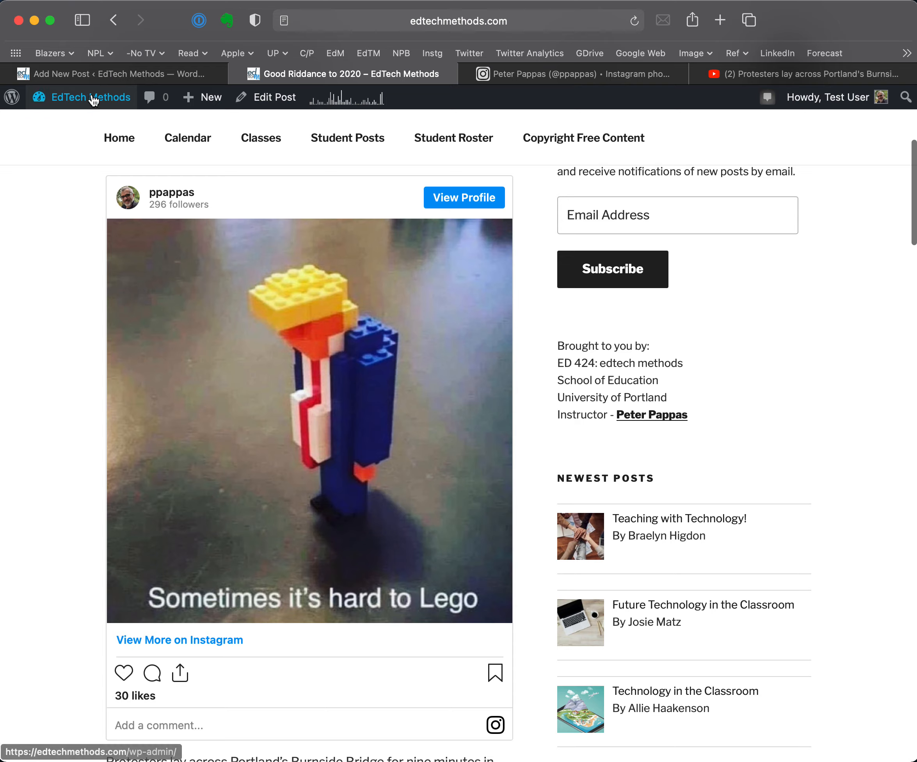
left_click(113, 76)
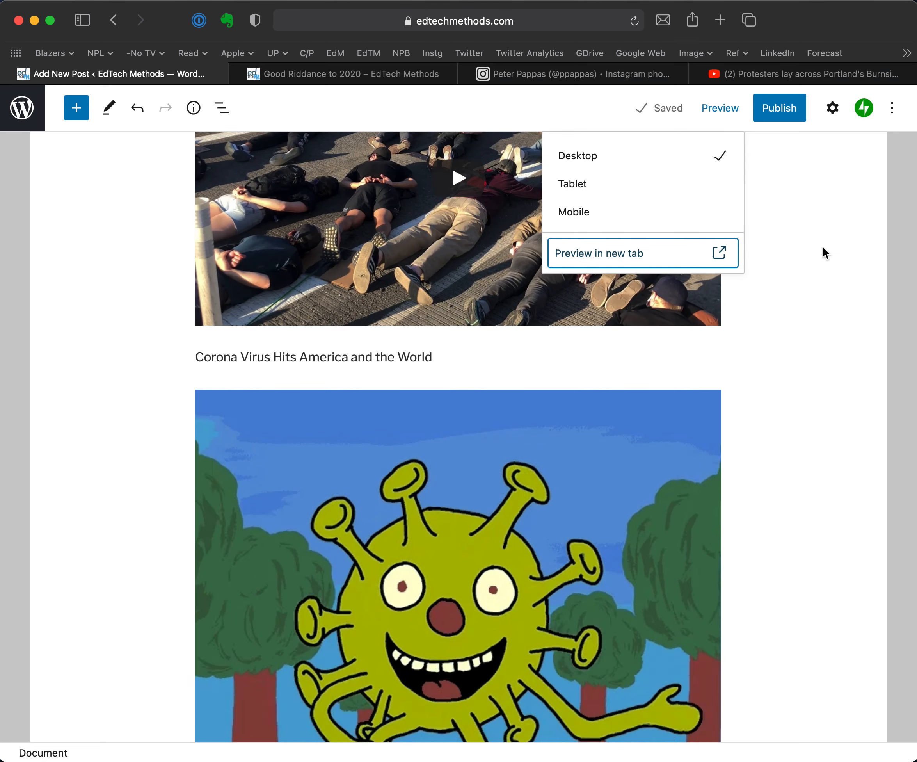
left_click(835, 253)
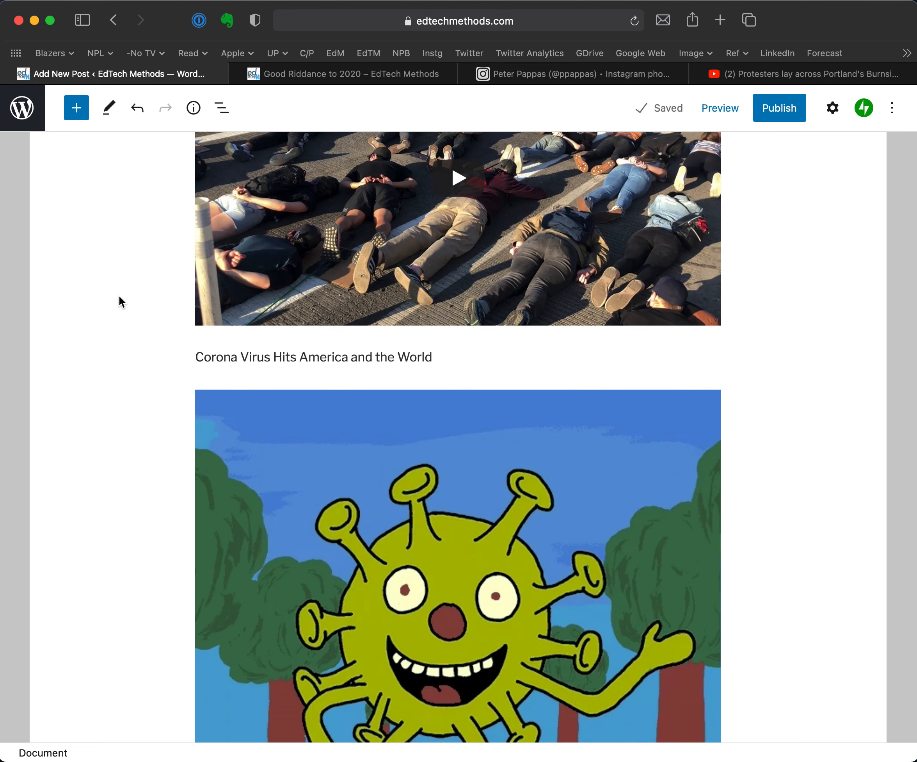
Transform the "Corona Virus Hits America and the World" paragraph into a heading and set its level to H4
left_click(282, 356)
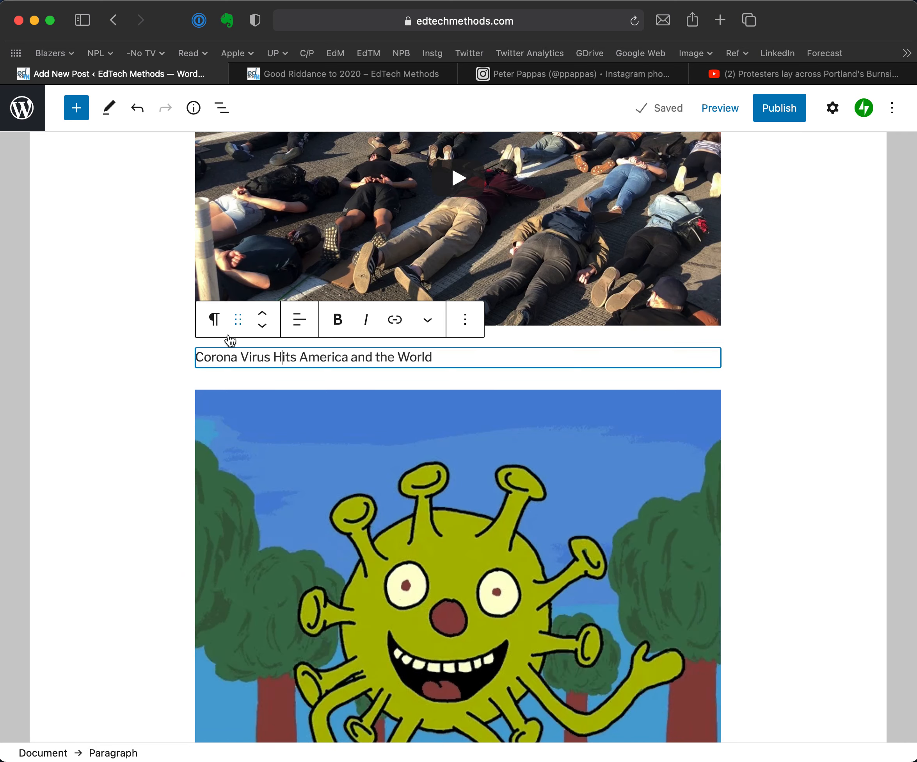
left_click(215, 322)
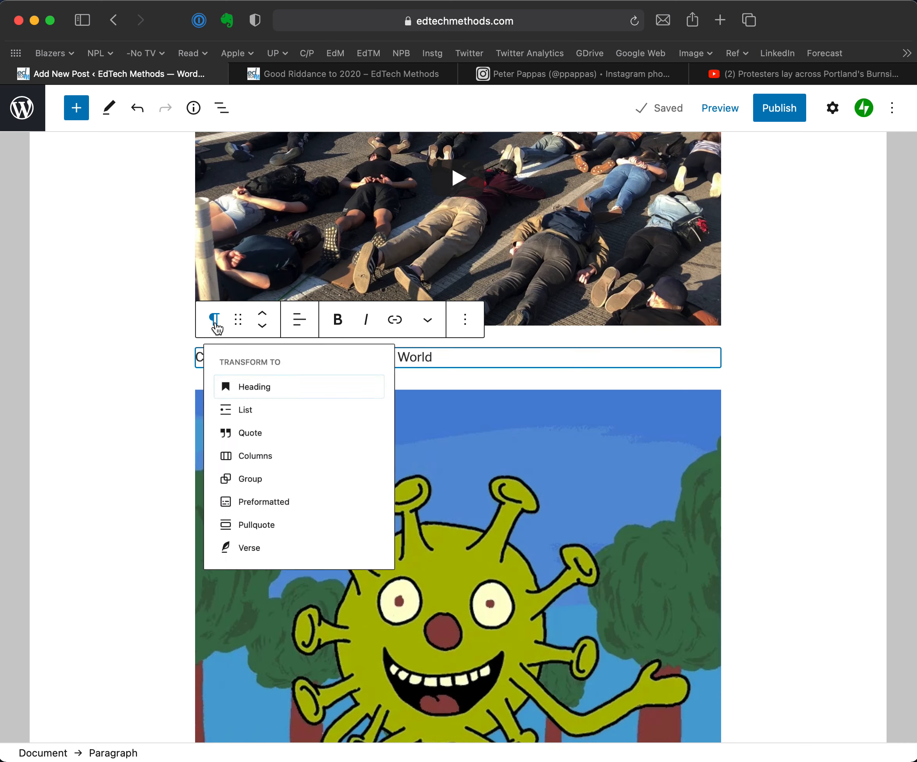
left_click(250, 402)
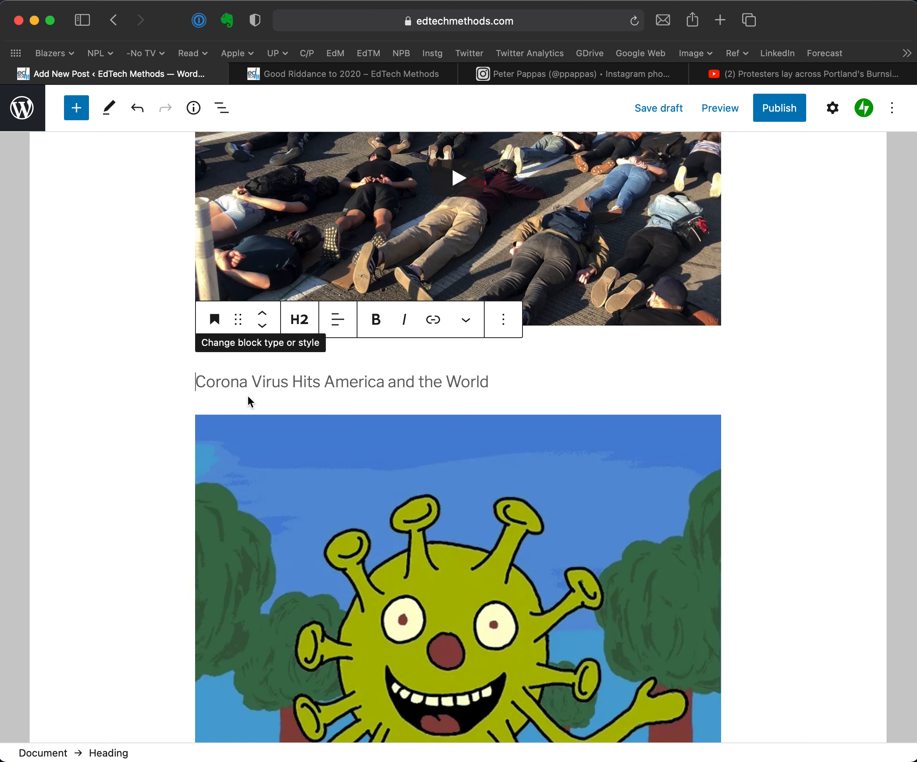
left_click(305, 324)
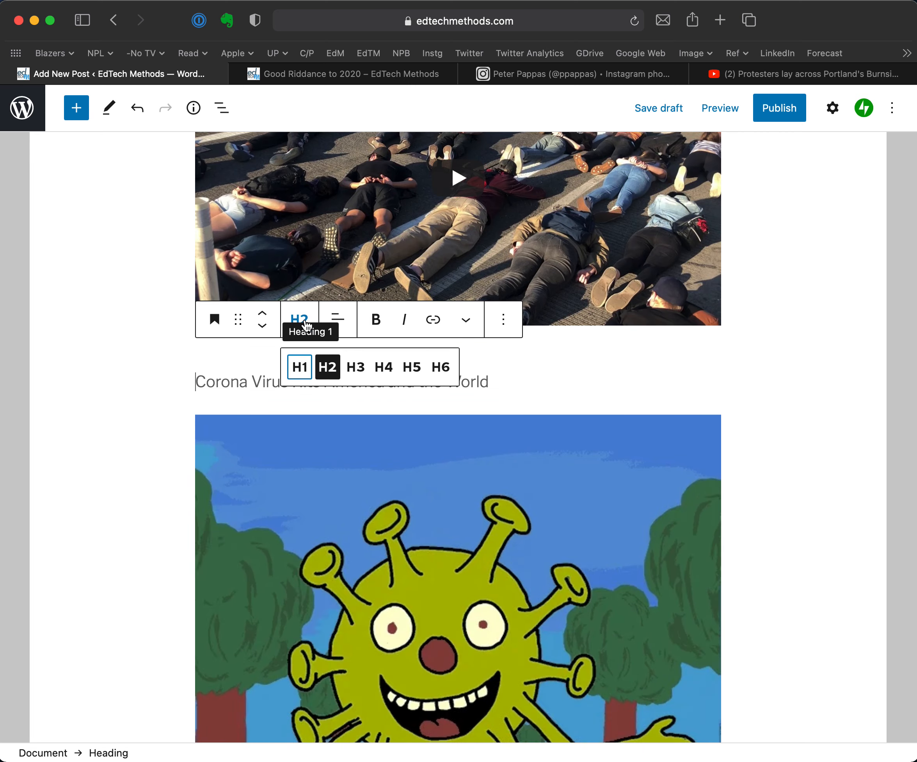
left_click(355, 366)
left_click(300, 319)
left_click(392, 372)
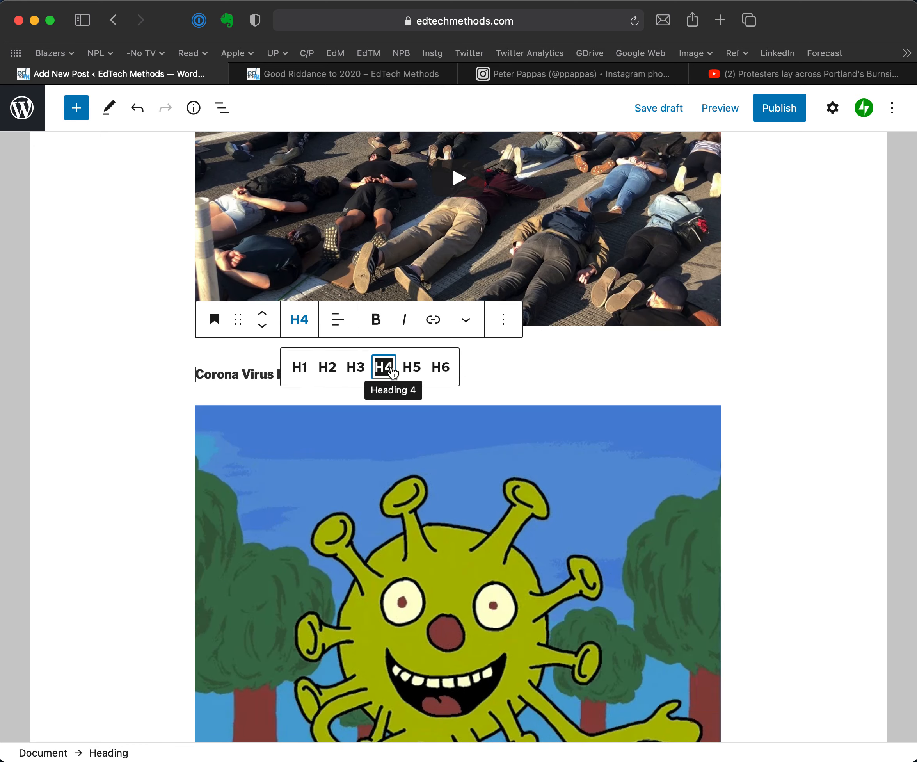
left_click(137, 338)
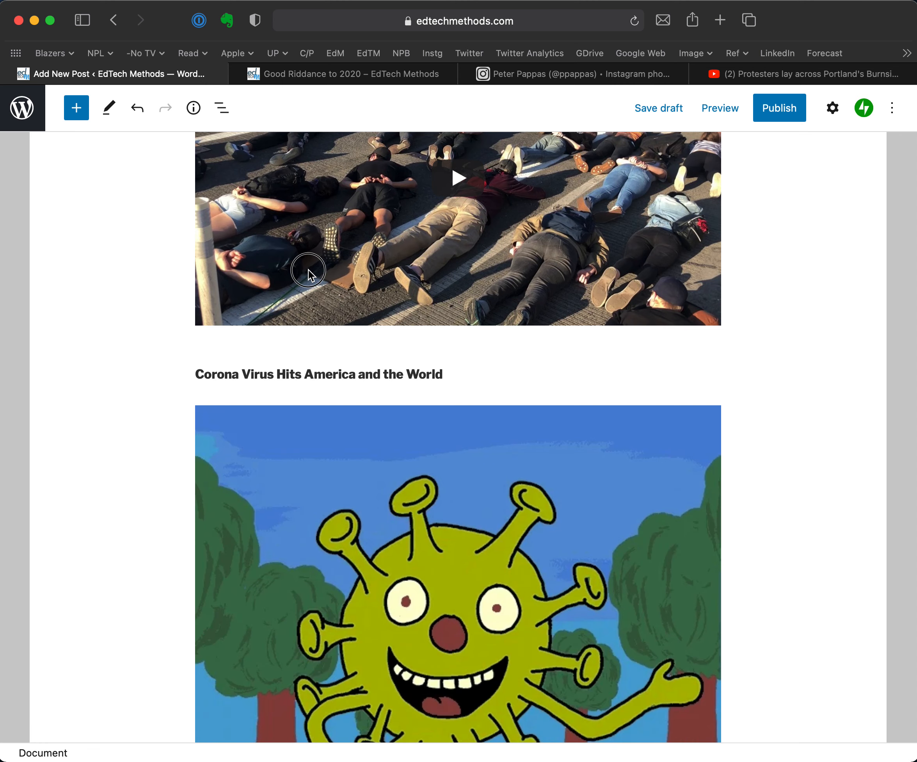
Select the protest video embed, show the editor settings and examine the options that apply to the whole post
left_click(308, 269)
scroll(166, 300, "up", 12)
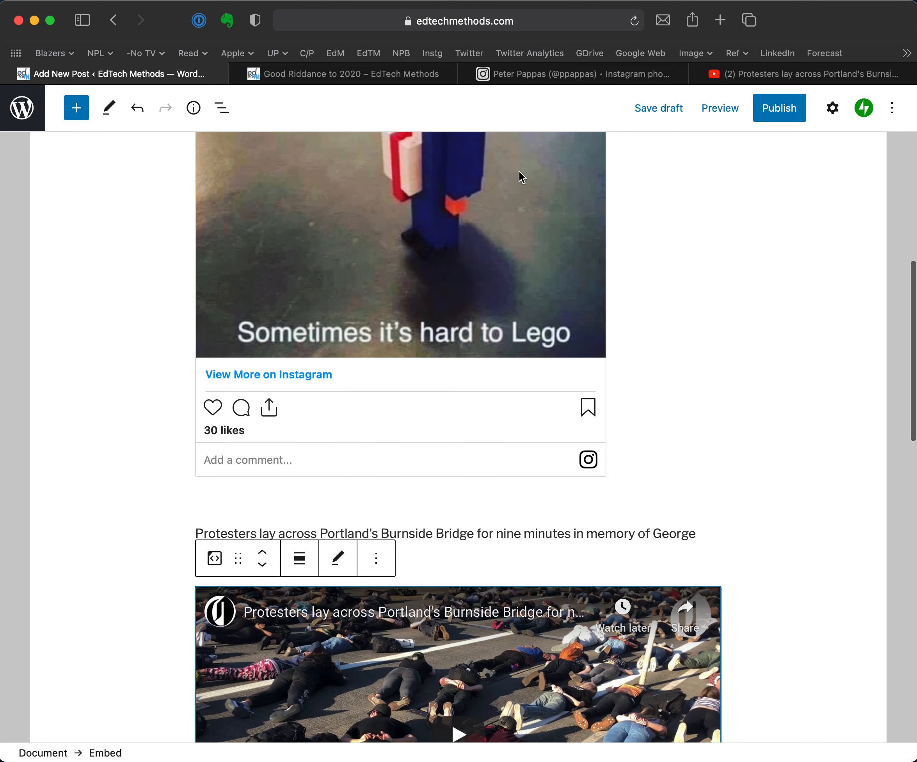
scroll(377, 176, "up", 10)
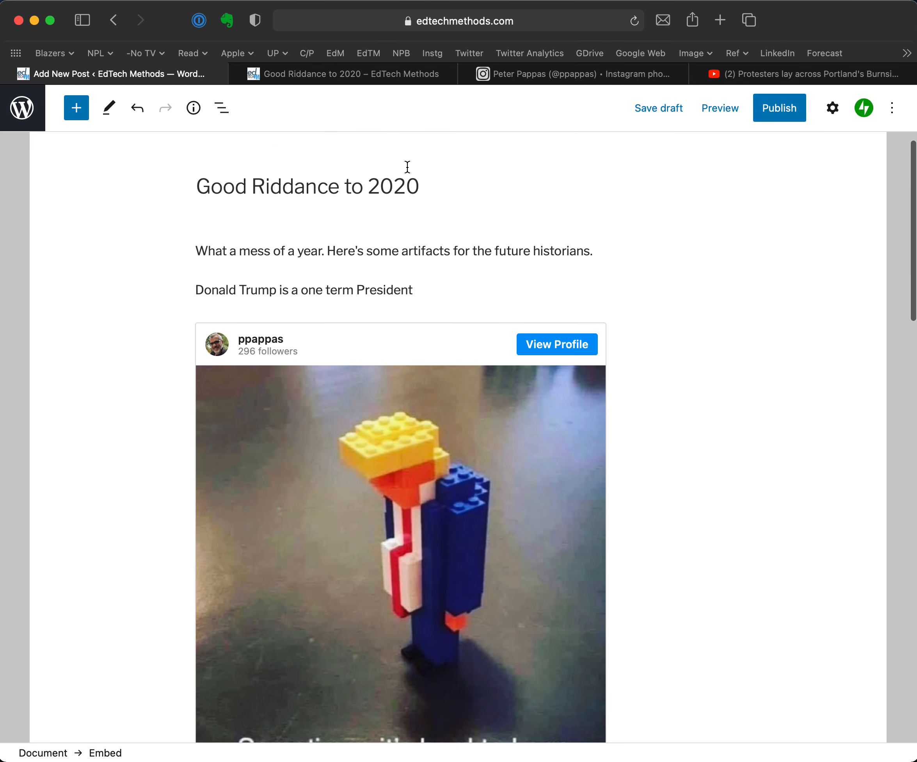
left_click(832, 110)
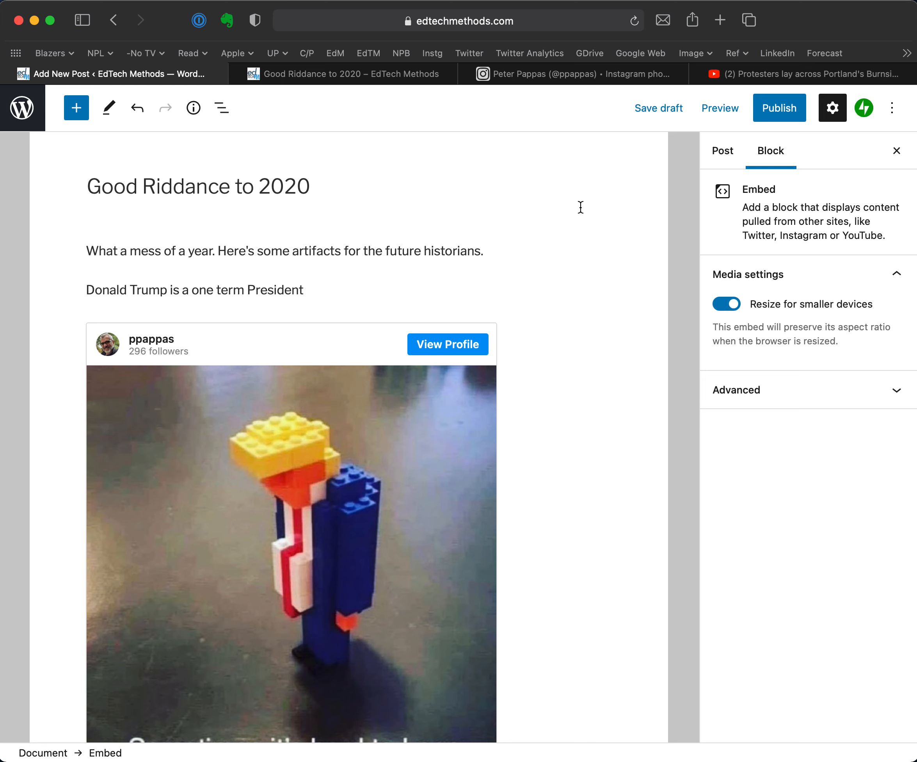
left_click(726, 154)
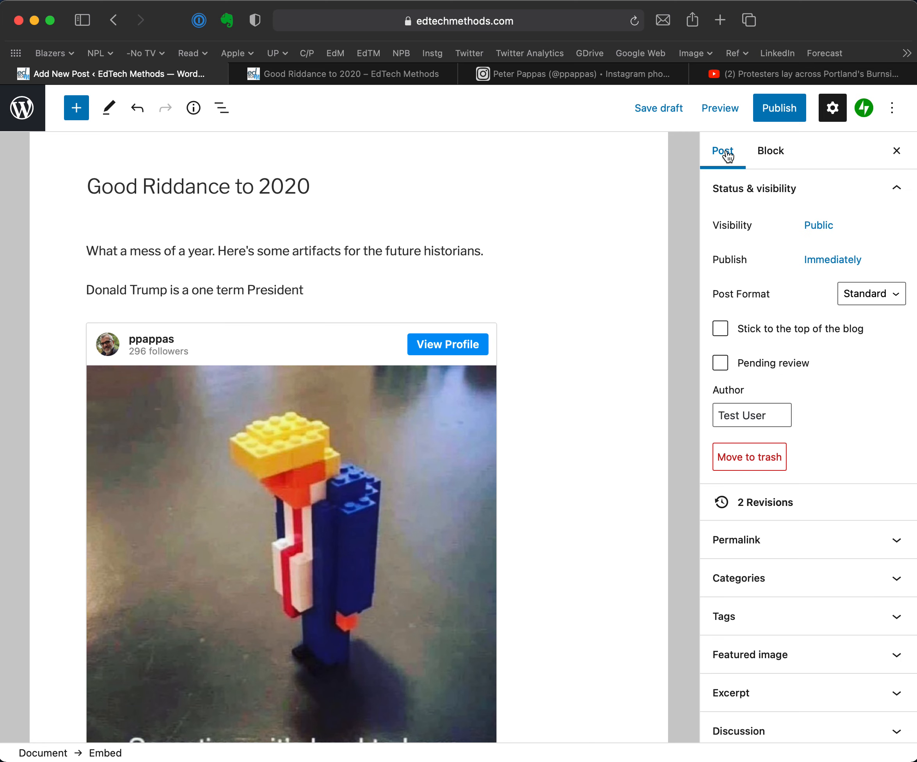
scroll(491, 323, "down", 8)
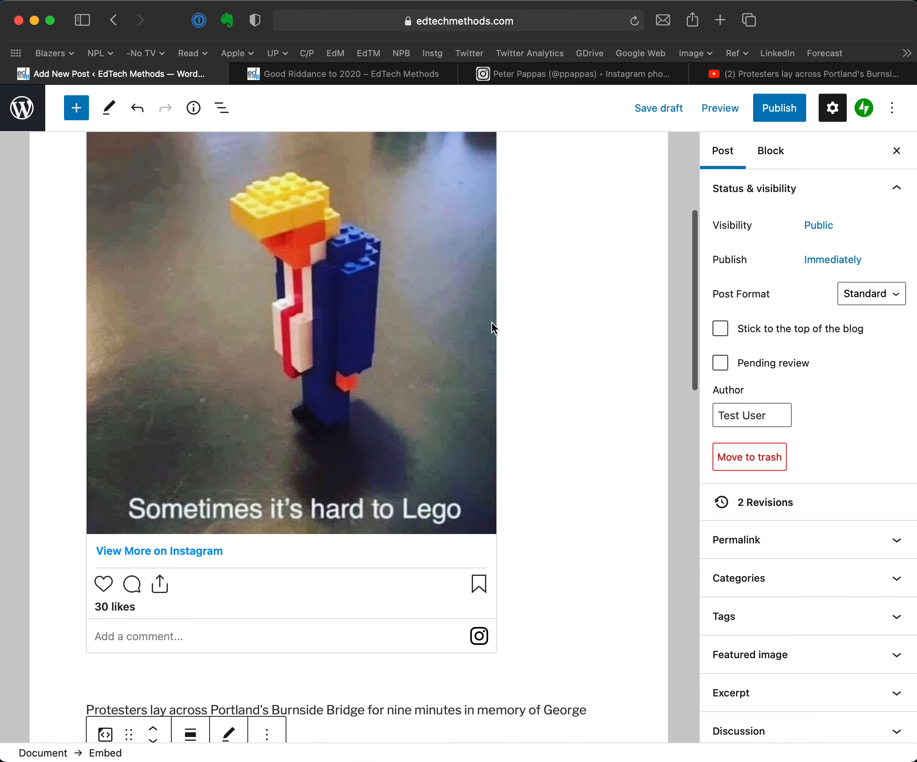
scroll(492, 324, "up", 8)
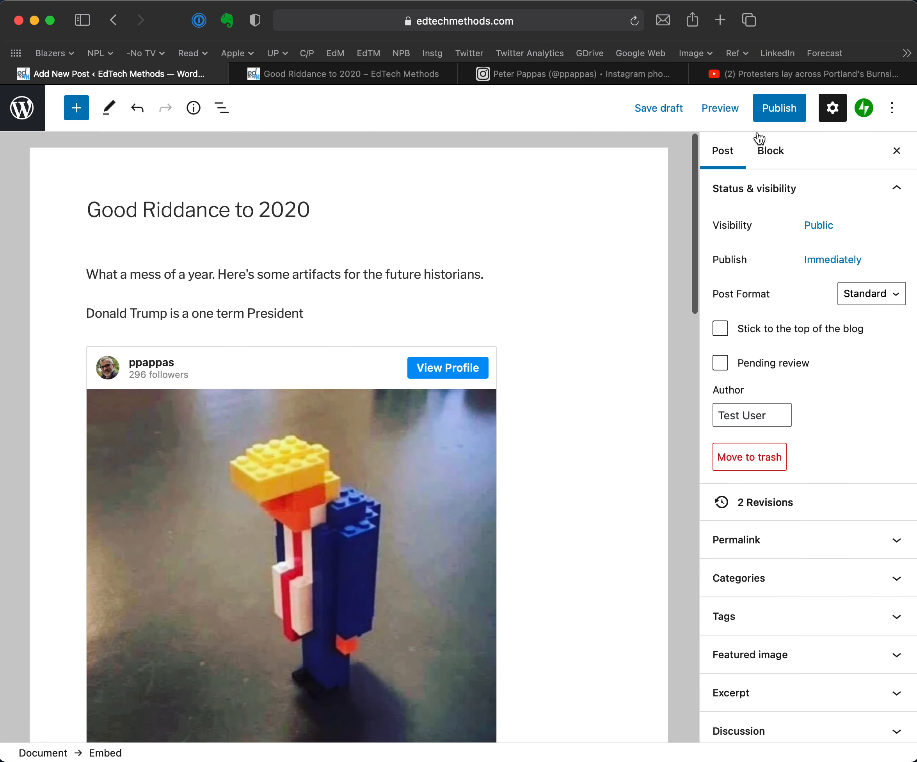
Examine the block-level settings for the "What a mess of a year" paragraph and the protest video embed
left_click(771, 151)
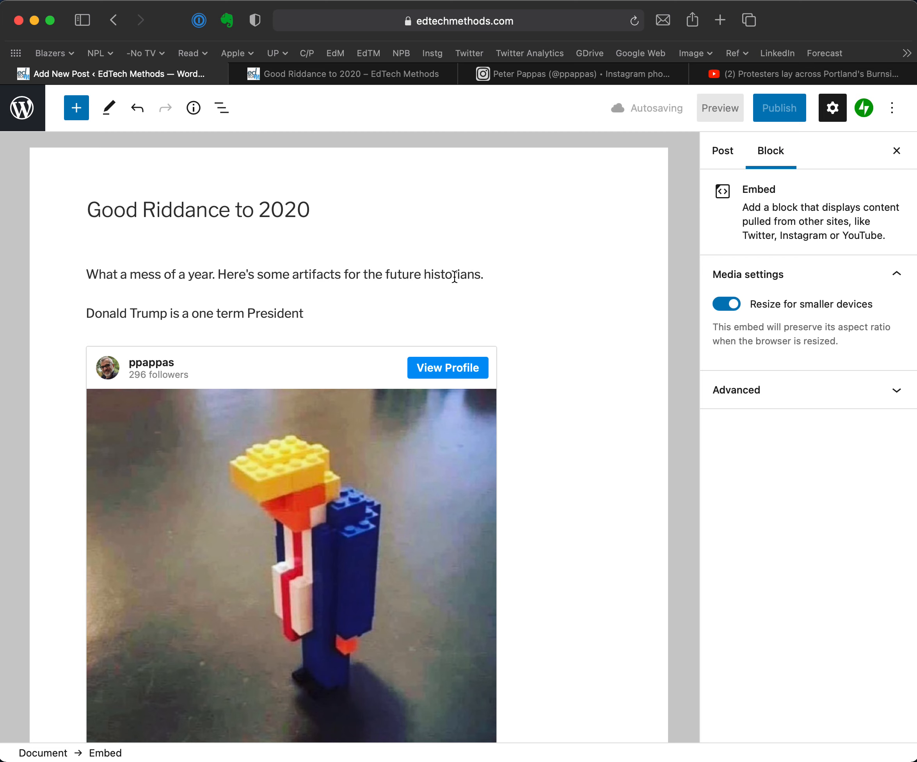
left_click(416, 275)
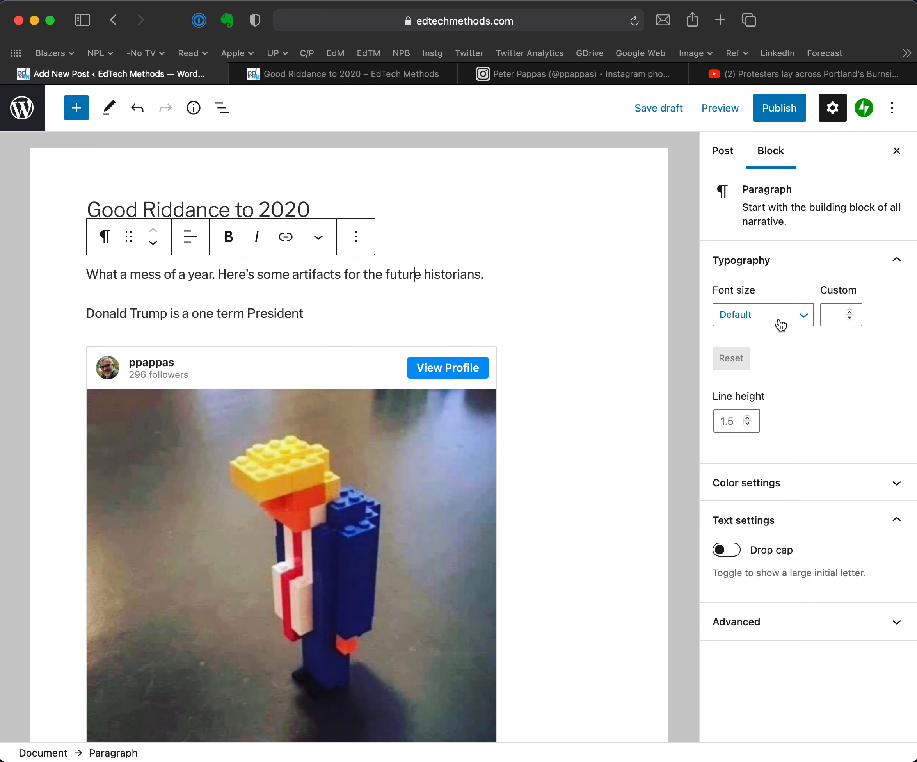
scroll(610, 327, "down", 10)
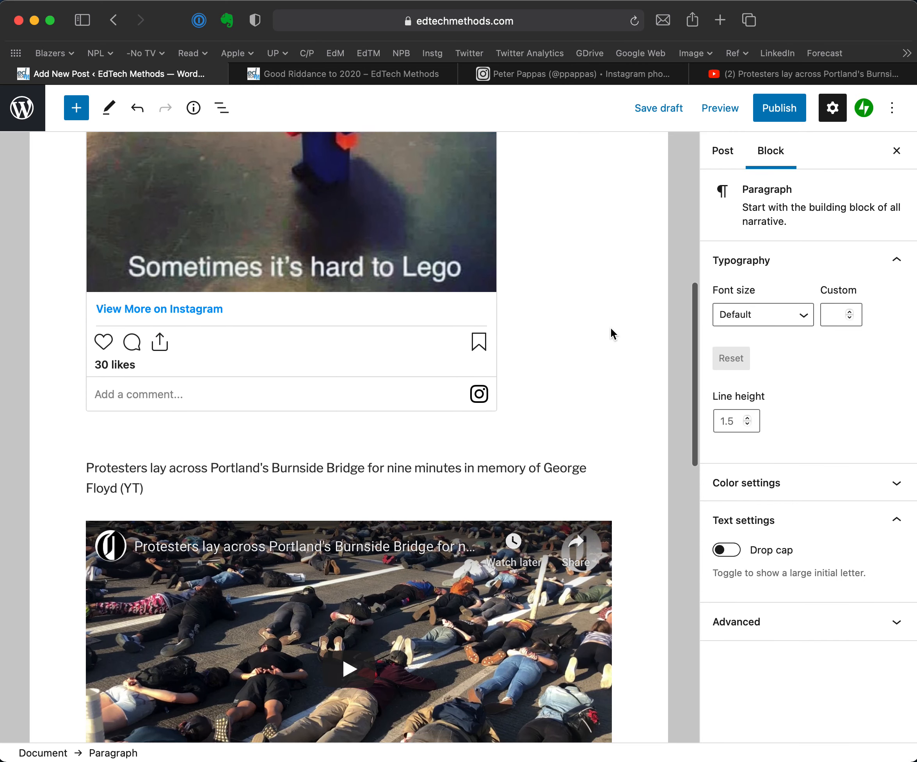
scroll(611, 329, "down", 3)
left_click(477, 501)
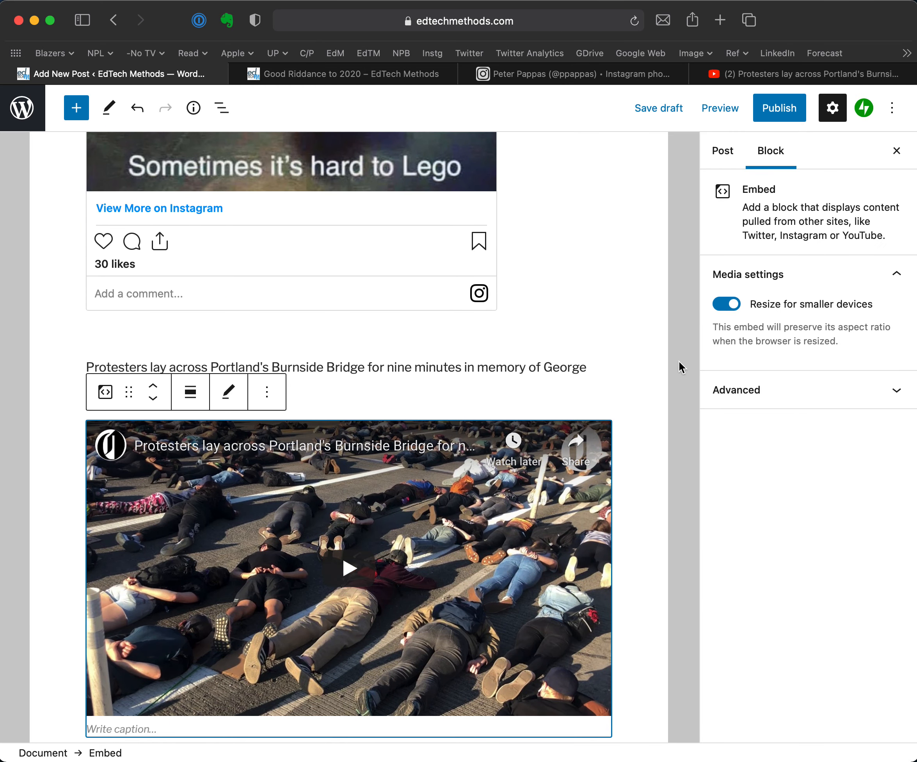
scroll(526, 491, "down", 7)
scroll(526, 490, "down", 4)
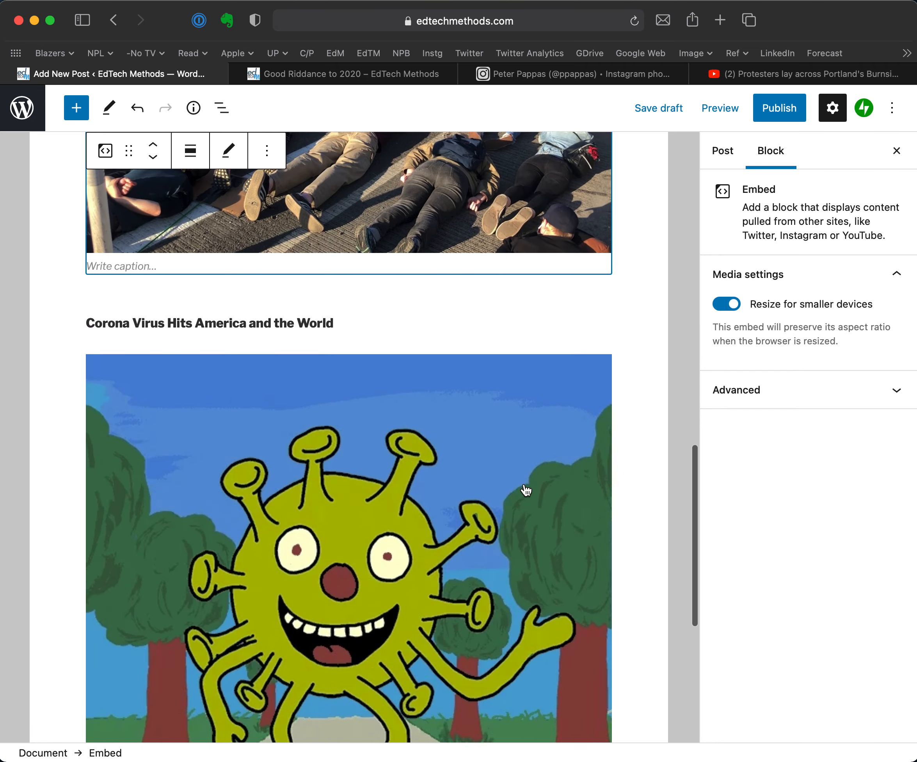
scroll(526, 490, "up", 20)
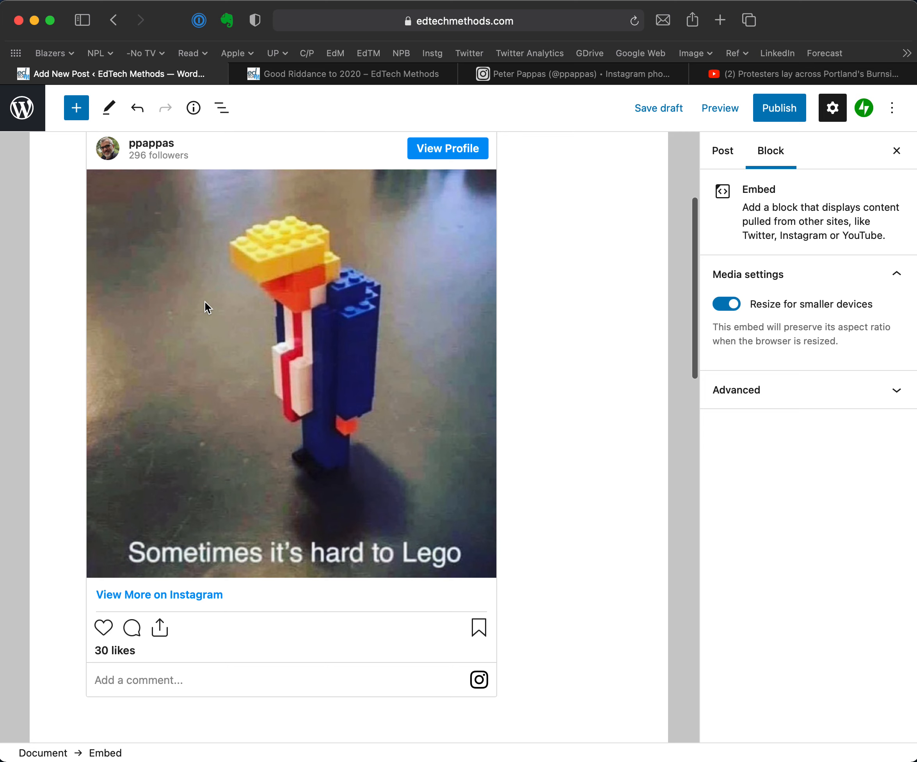
scroll(271, 292, "up", 5)
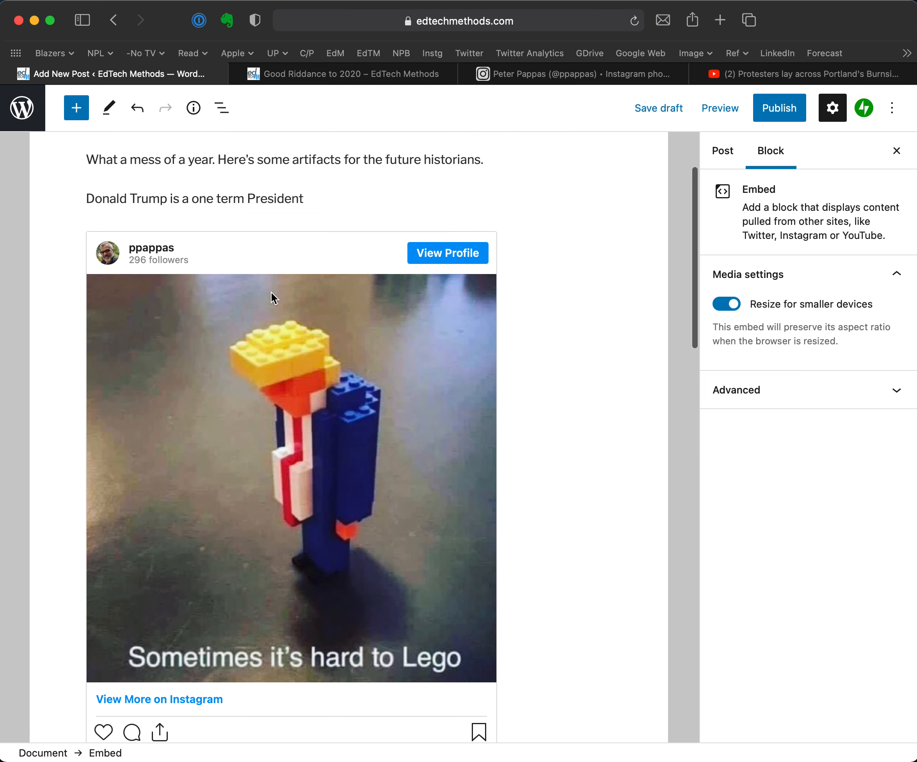